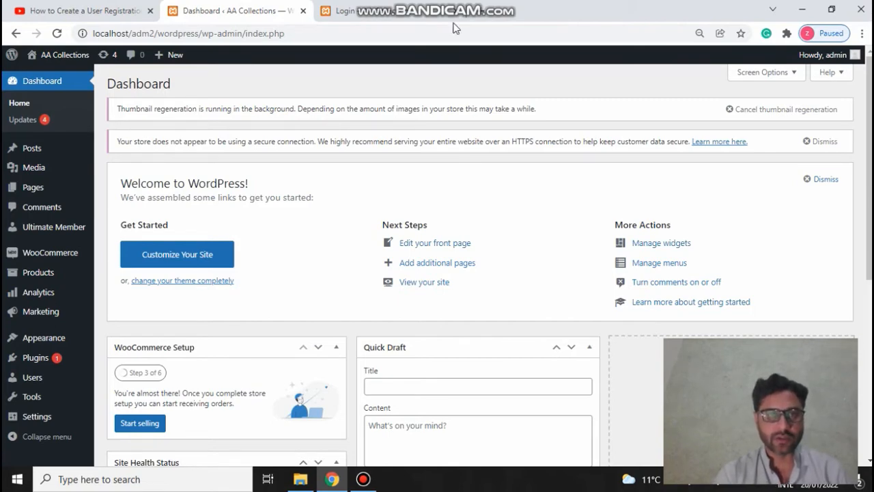
Step: Switch to the browser tab showing the site's front-end Login page
click(394, 7)
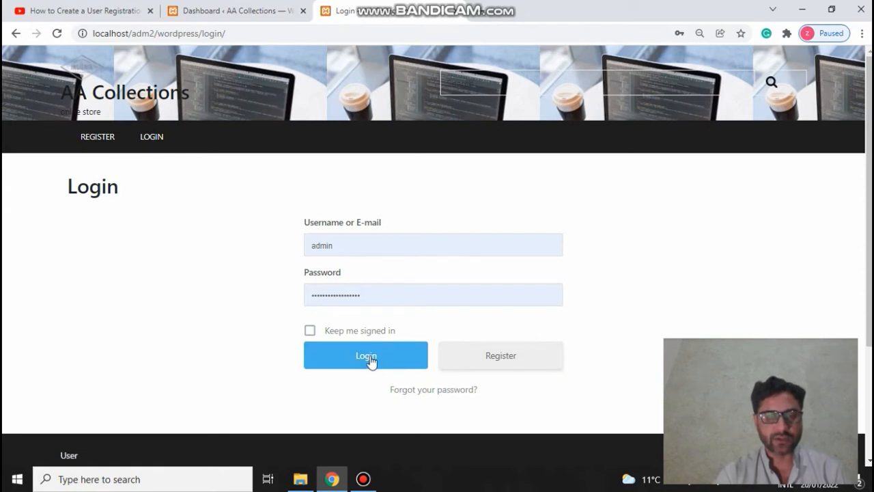
Step: Open the Register page from the login form, then go back to the login page
click(503, 362)
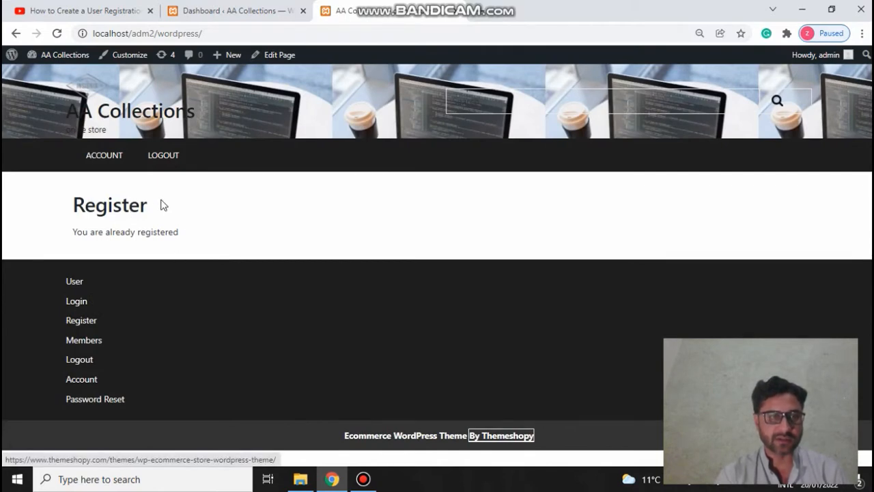
click(233, 10)
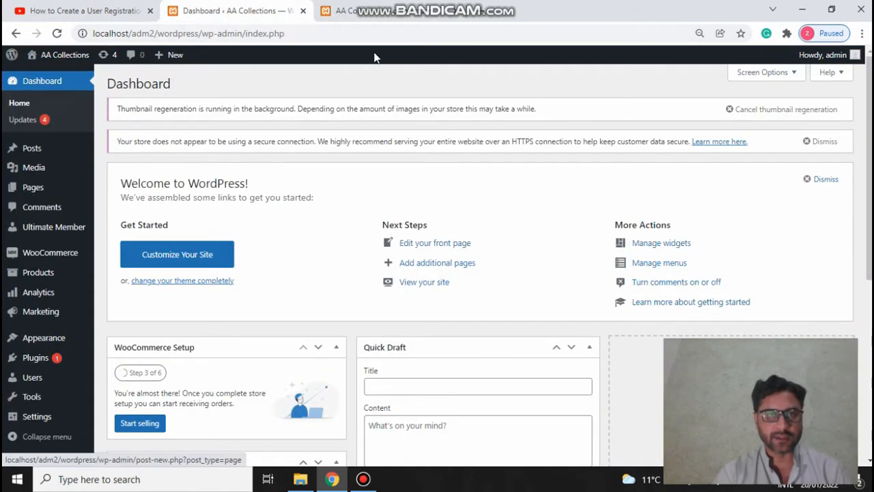
click(392, 9)
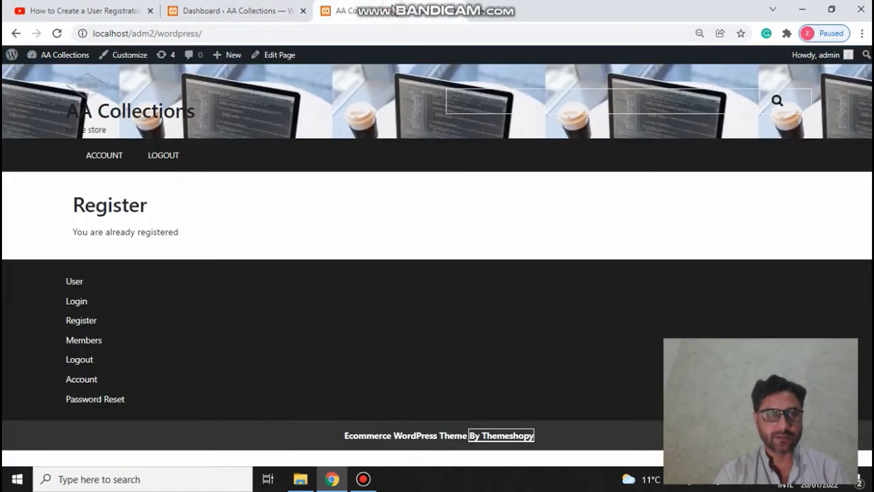
click(16, 33)
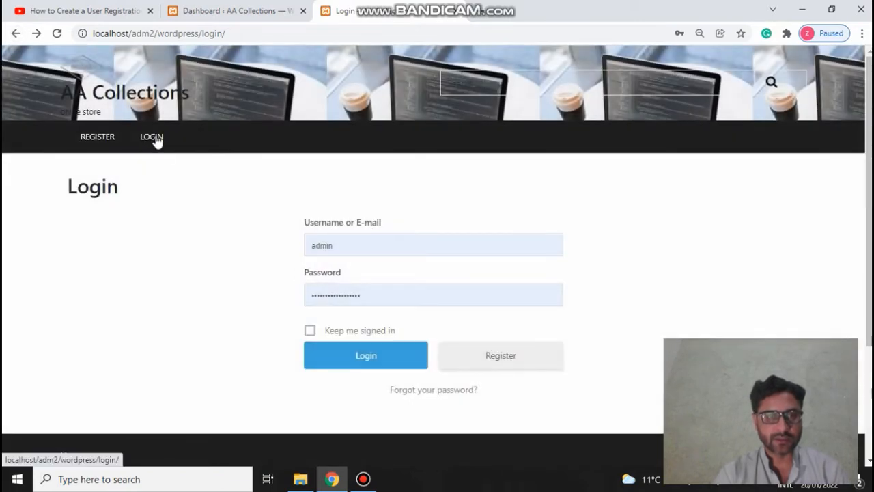
Step: Sign in as admin and open the Account page with its profile form
click(154, 136)
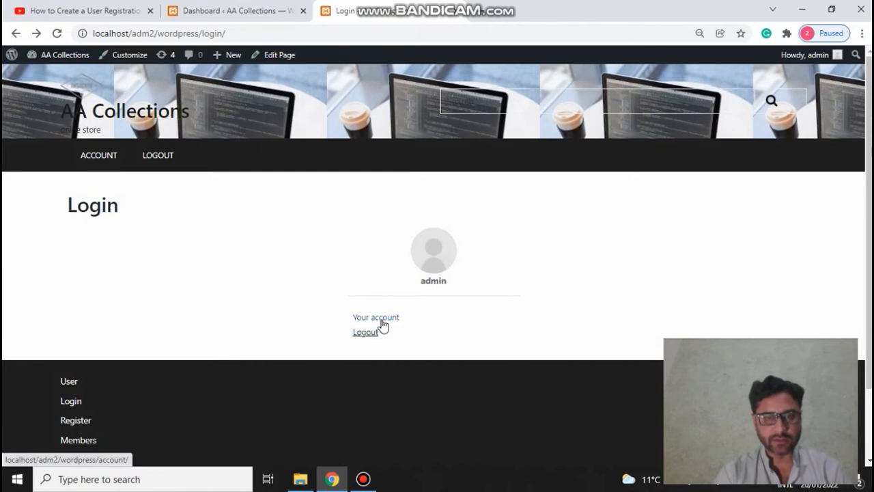
click(382, 324)
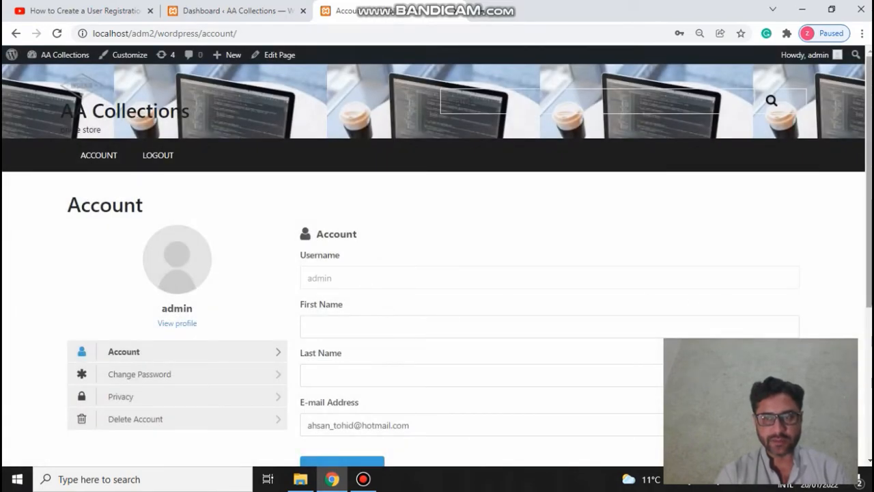
scroll(438, 273, down, 1)
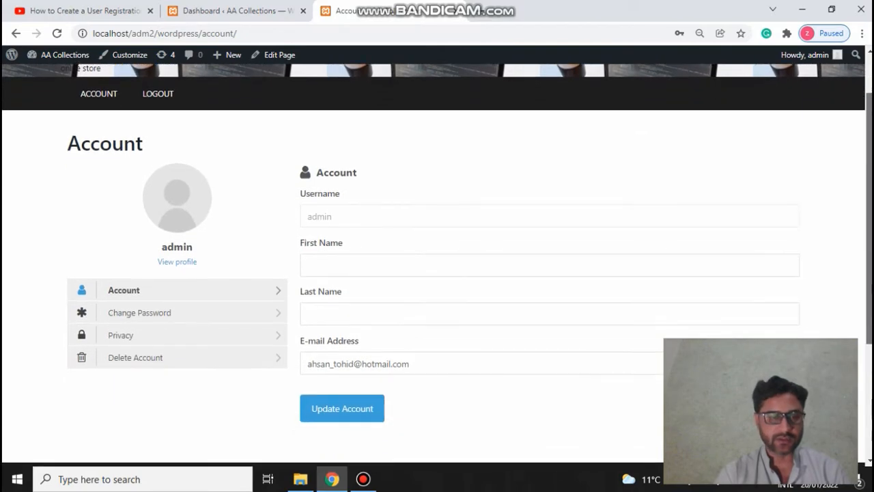
scroll(437, 273, up, 1)
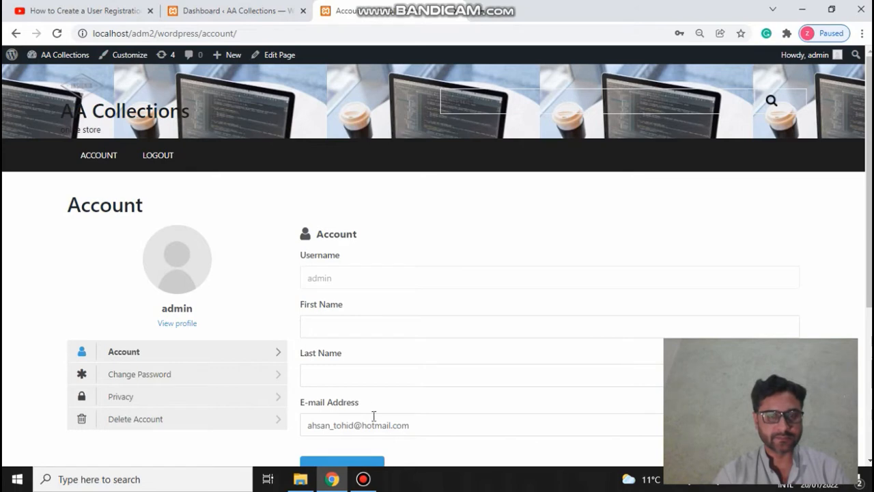
Step: Go from the admin dashboard to the Installed Plugins list
click(205, 11)
mouse_move(43, 155)
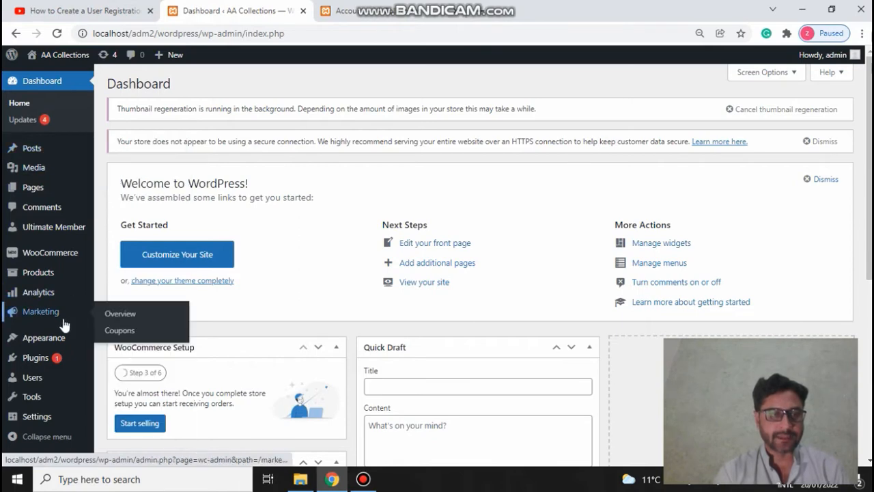
mouse_move(45, 359)
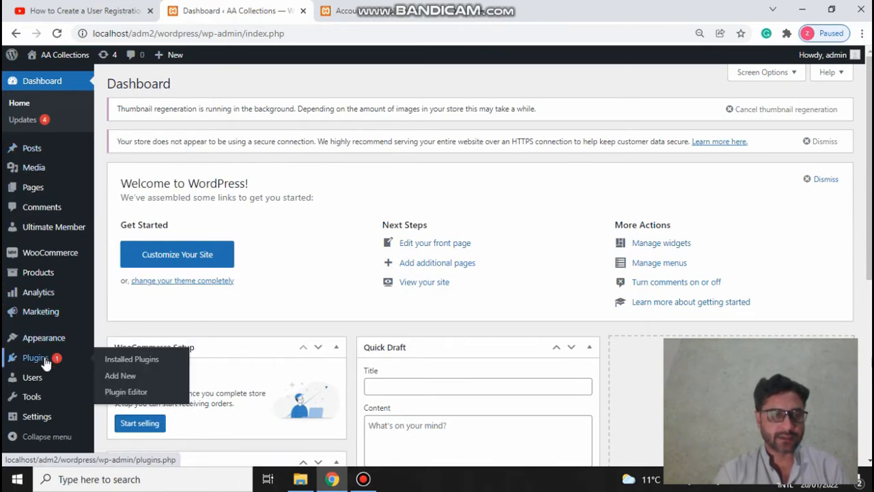
click(116, 360)
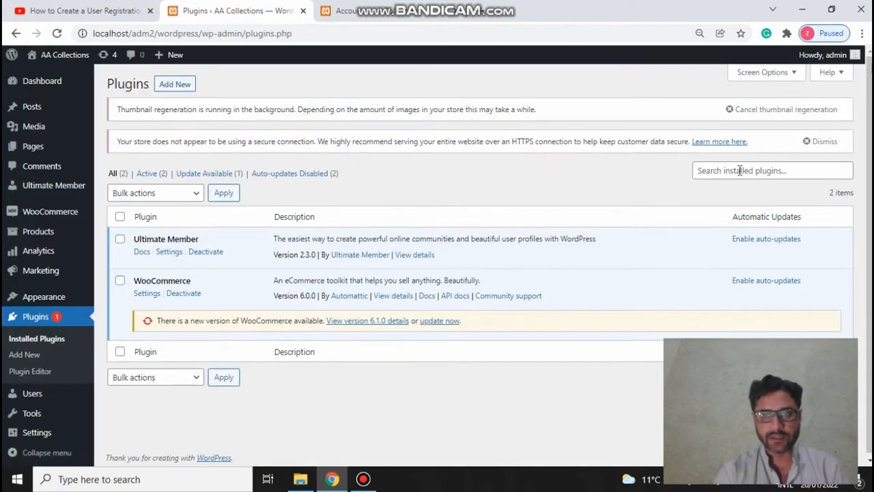
Step: Search the installed plugins for 'ultimate member', then clear the search box
click(740, 170)
text(ut)
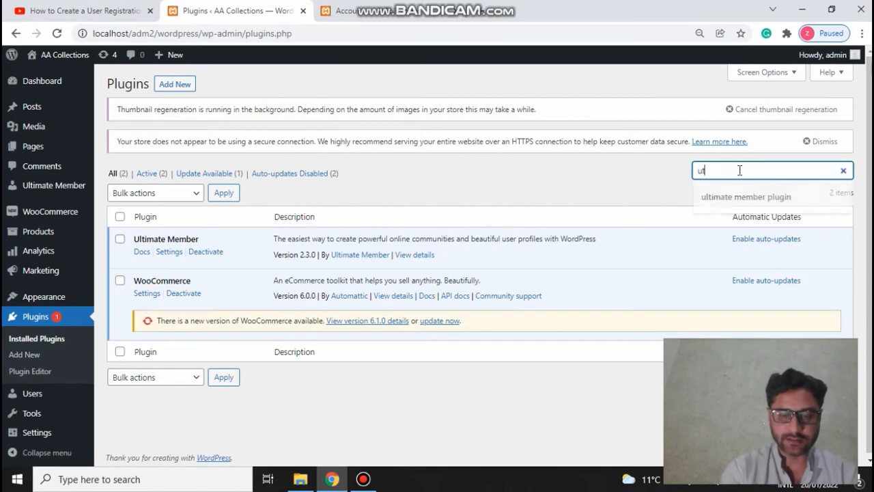
text(imate mem)
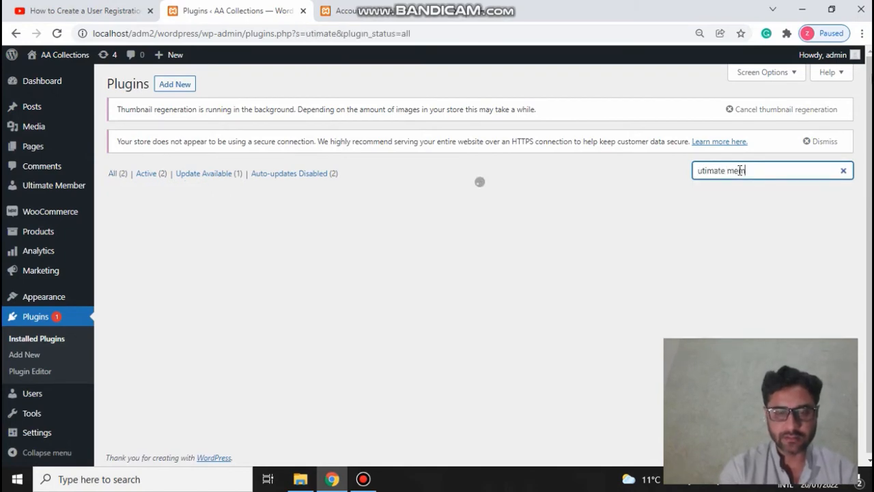
text(ber)
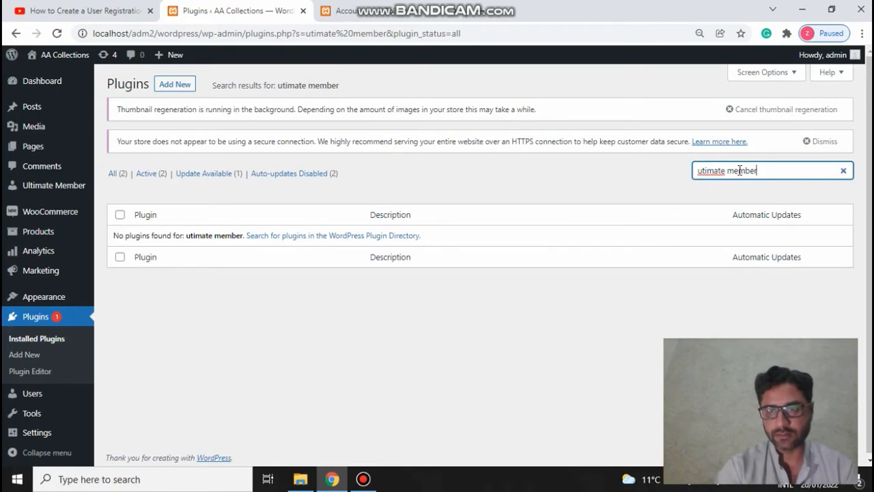
key(BackSpace)
key(BackSpace)
key(BackSpace)
key(BackSpace)
key(BackSpace)
key(BackSpace)
key(BackSpace)
key(BackSpace)
key(BackSpace)
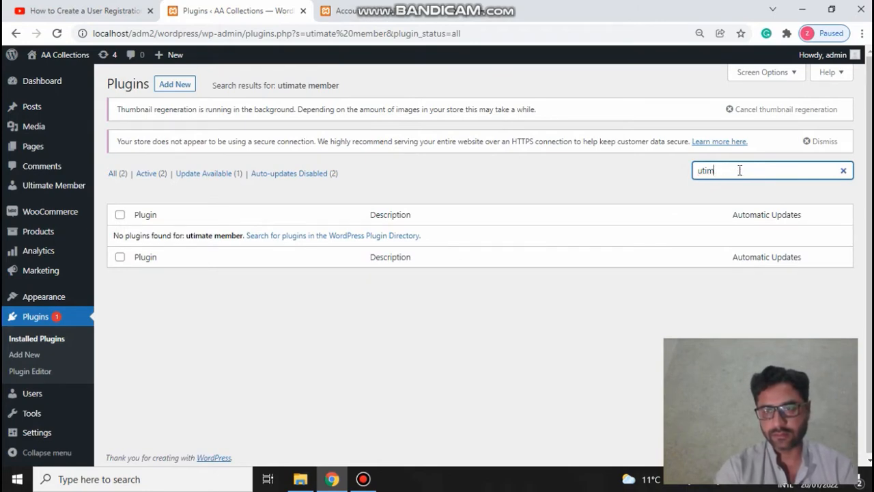
key(BackSpace)
text(ltimate me)
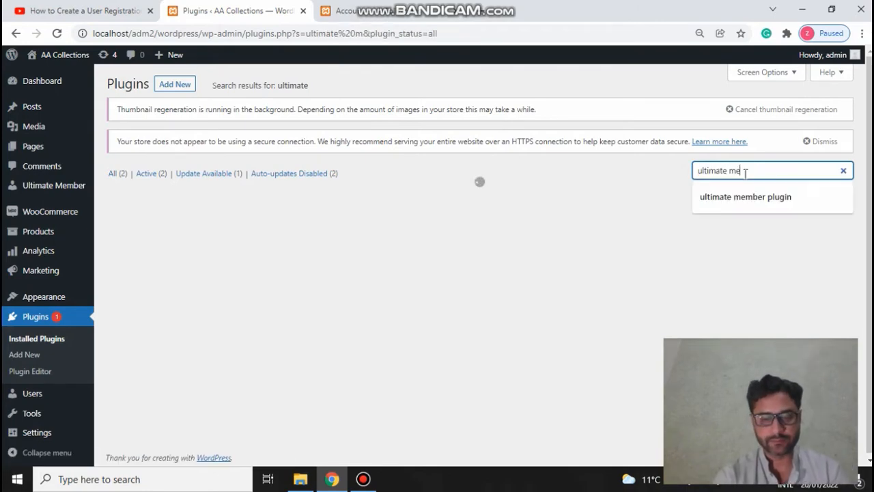
text(m)
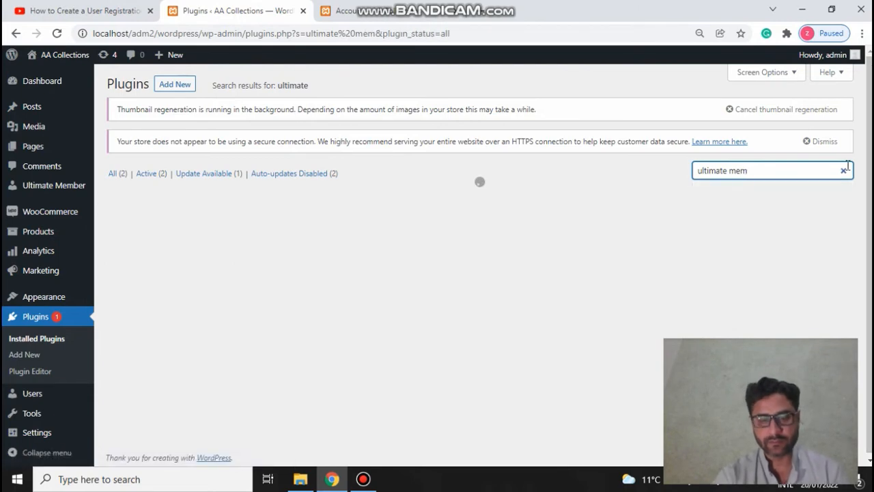
text(ber)
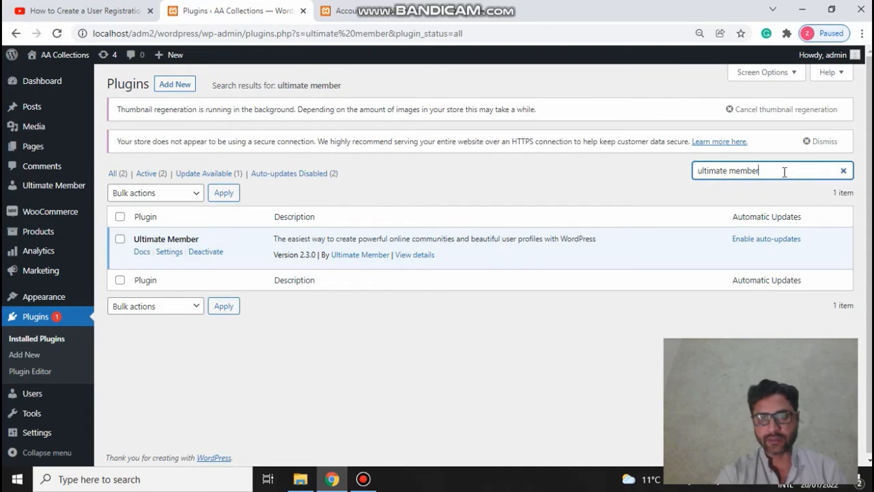
click(785, 172)
key(BackSpace)
key(BackSpace)
key(BackSpace)
key(BackSpace)
key(BackSpace)
key(BackSpace)
key(BackSpace)
key(BackSpace)
key(BackSpace)
key(BackSpace)
key(BackSpace)
key(BackSpace)
key(BackSpace)
key(BackSpace)
key(BackSpace)
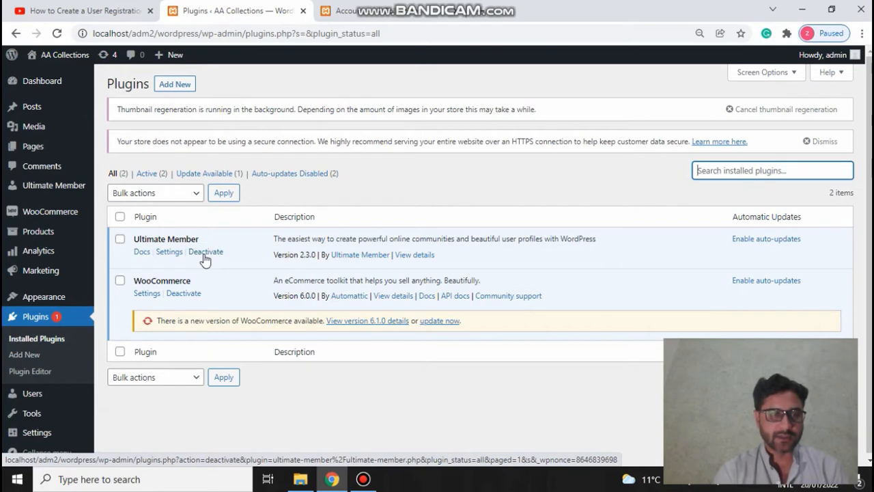
Step: In General Settings, enable 'Anyone can register' with Subscriber as default role and save
mouse_move(41, 434)
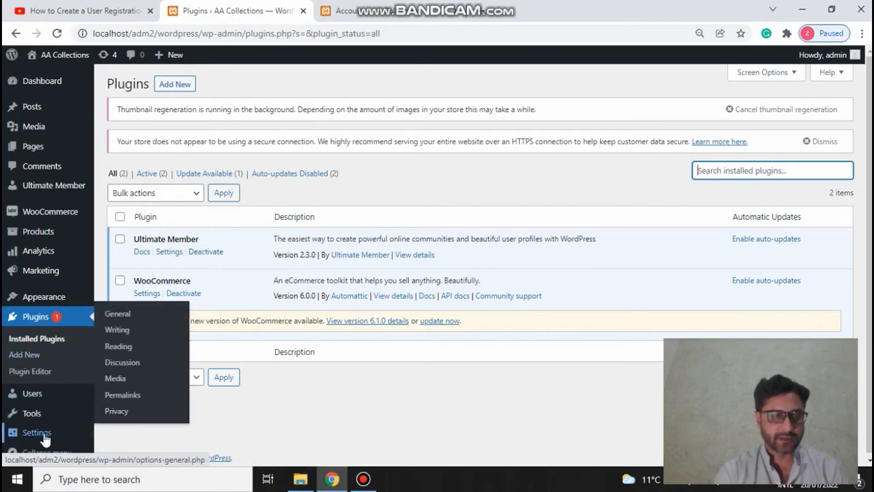
click(44, 436)
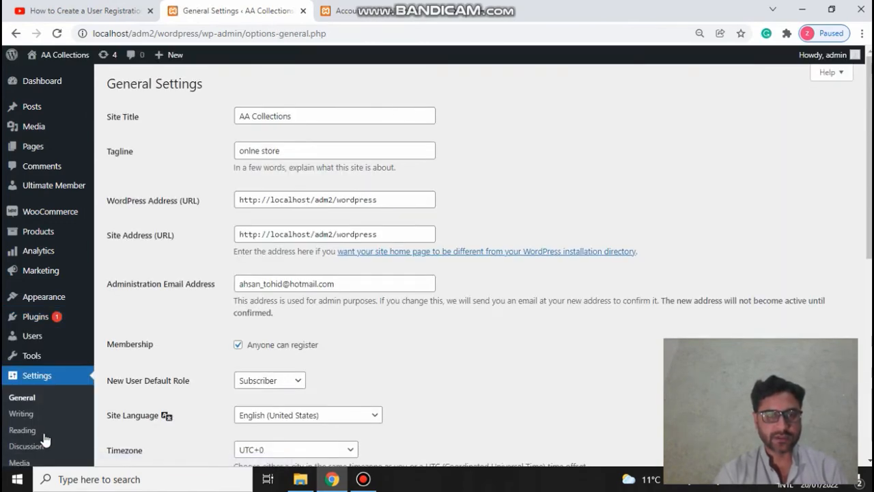
click(239, 346)
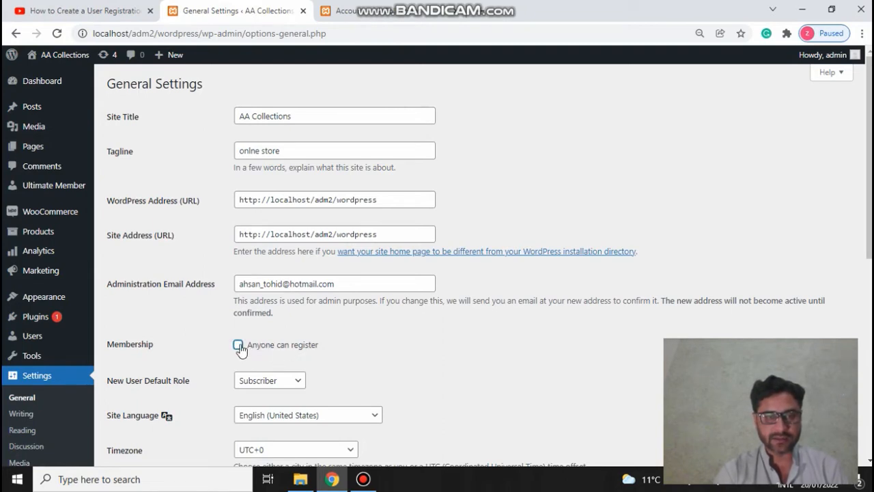
click(238, 345)
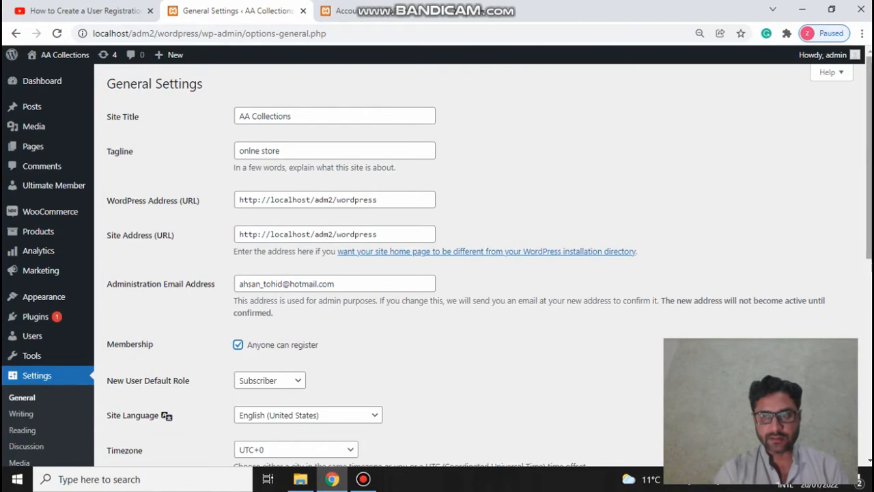
drag(869, 157, 869, 346)
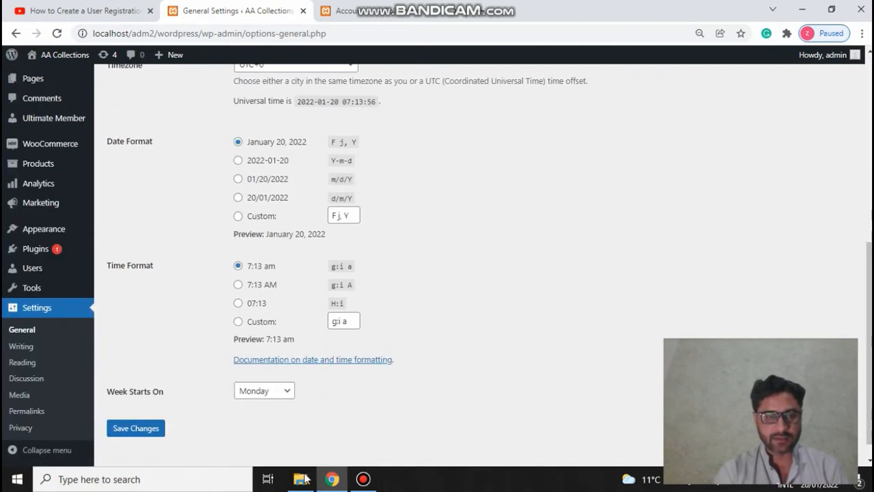
click(142, 436)
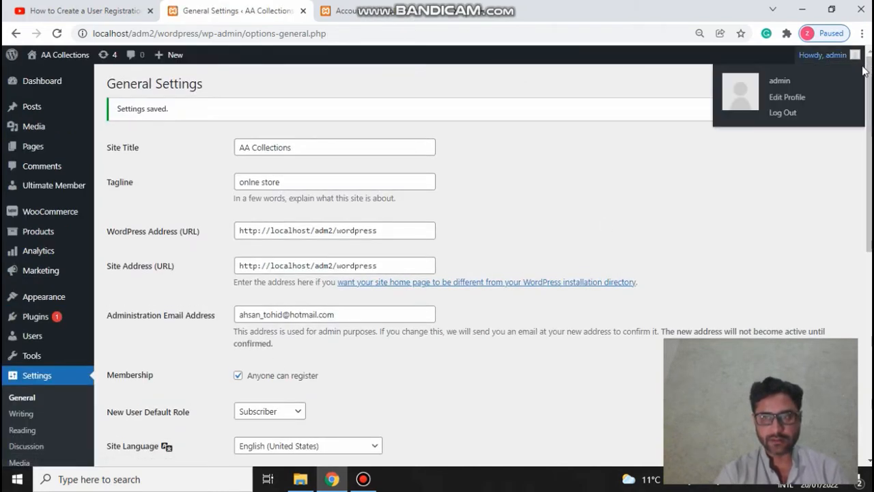
scroll(426, 233, down, 6)
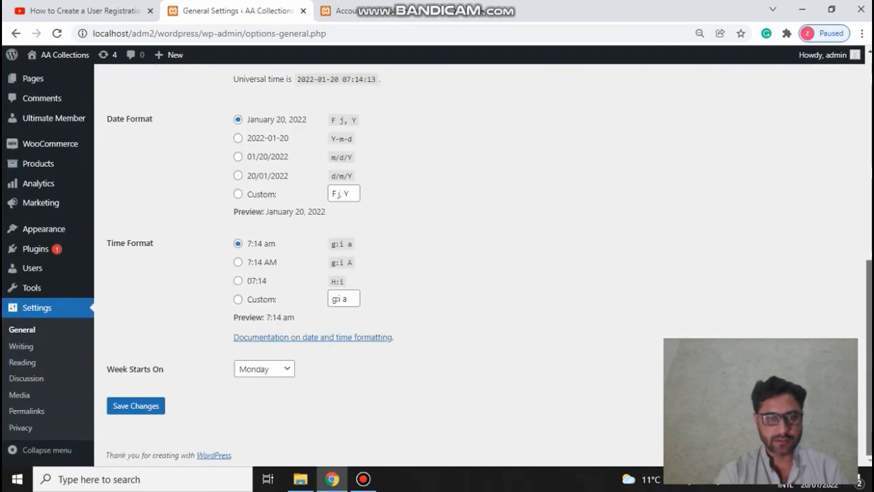
click(153, 406)
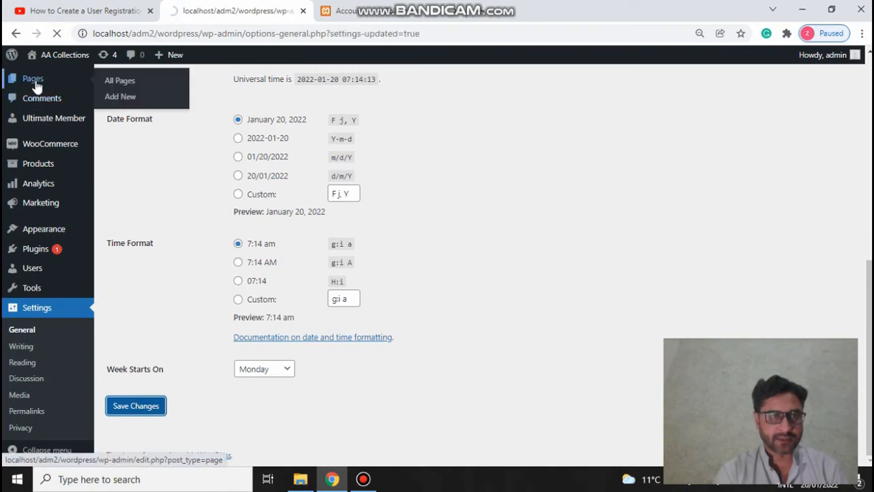
mouse_move(35, 107)
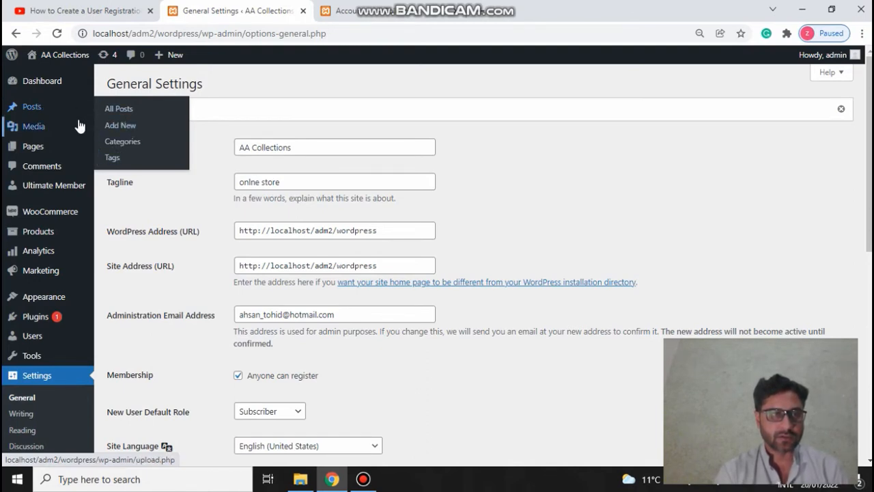
Step: From All Pages, view the Register page in a new tab
mouse_move(38, 146)
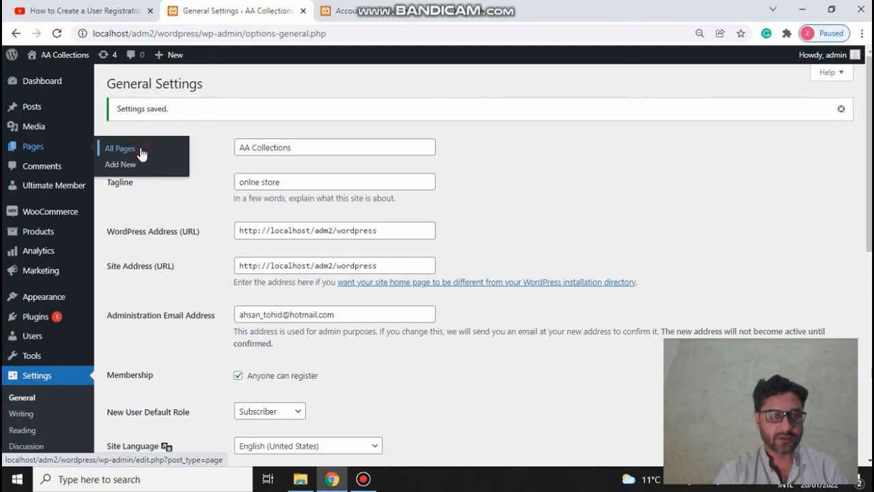
click(121, 148)
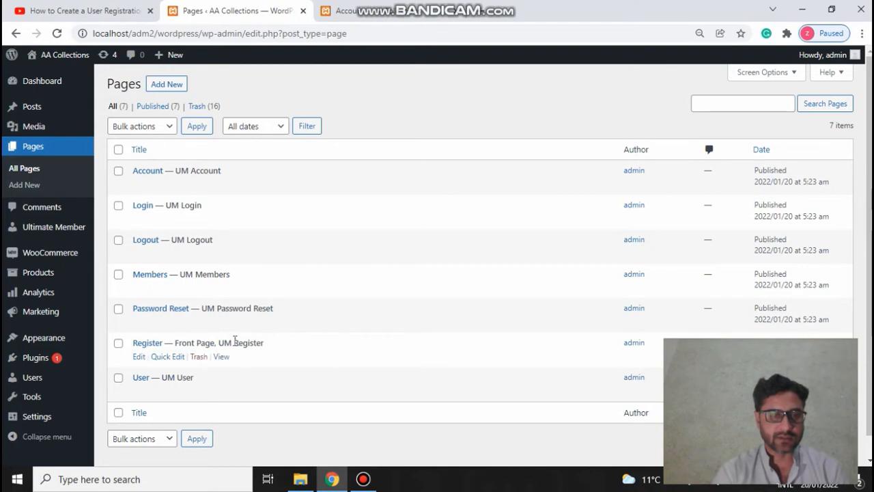
right_click(226, 358)
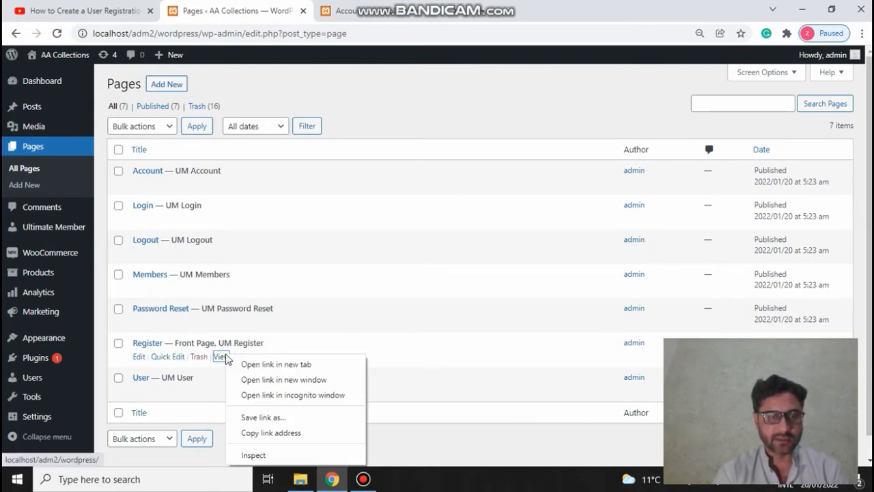
click(255, 362)
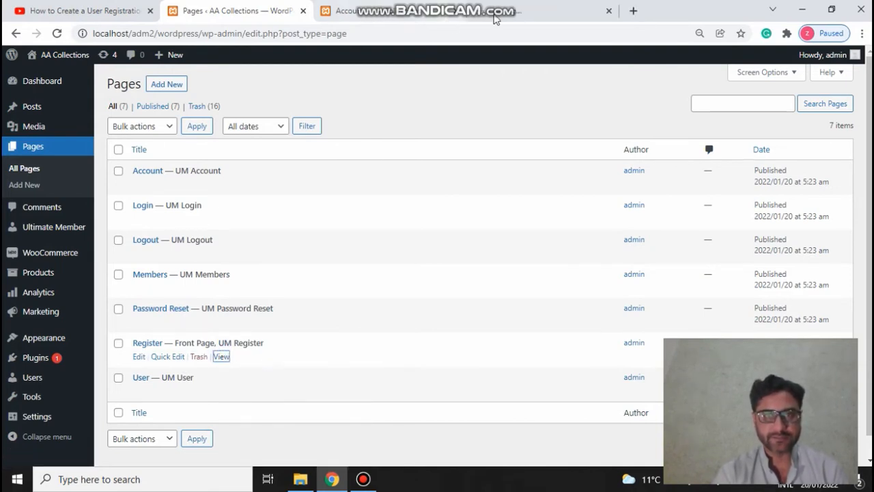
click(516, 10)
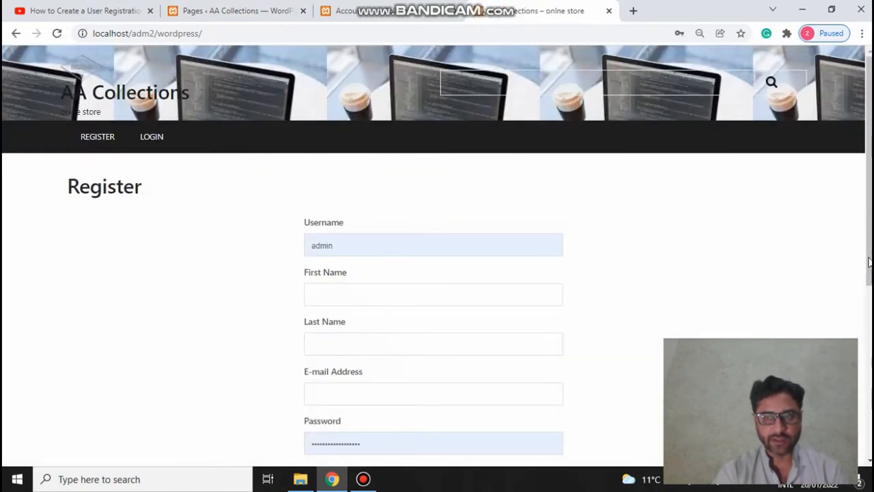
Step: Clear the Register form's autofilled password, then return to and reload the admin Pages list
scroll(870, 262, down, 2)
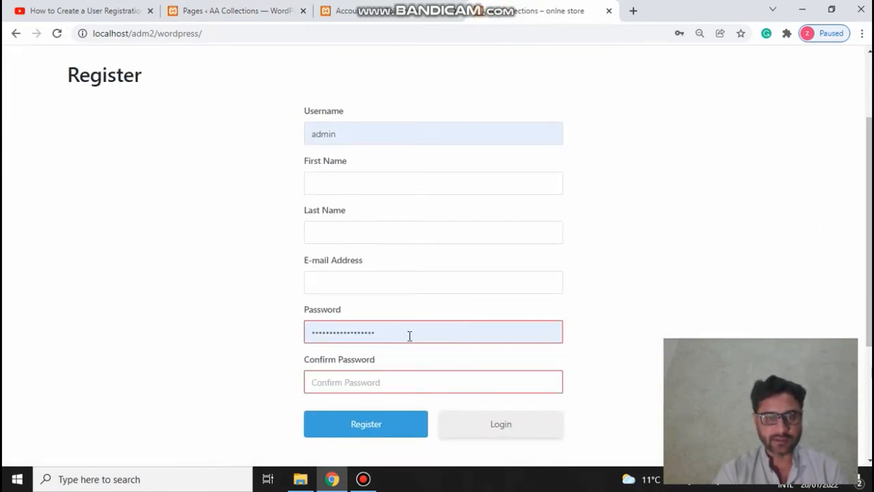
double_click(409, 335)
key(BackSpace)
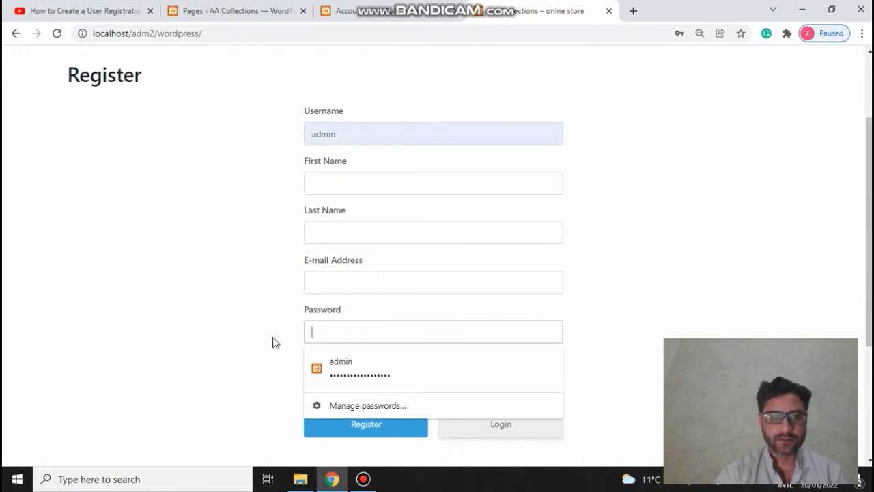
click(231, 10)
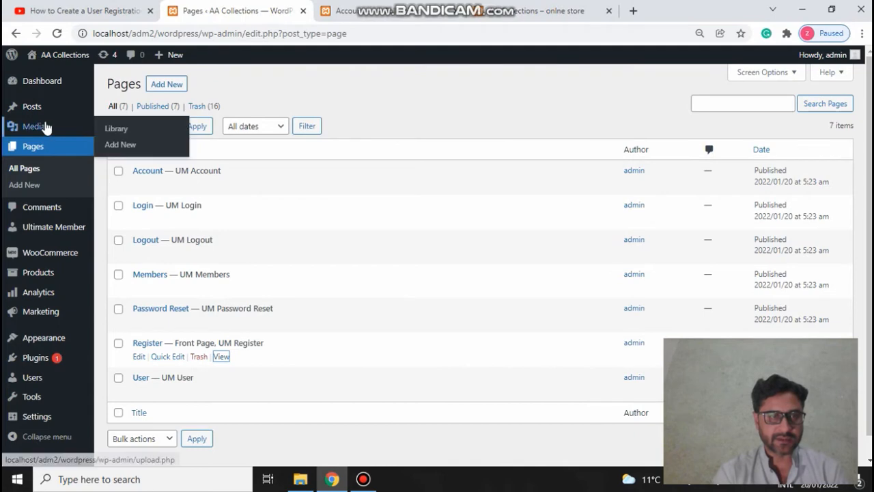
click(67, 159)
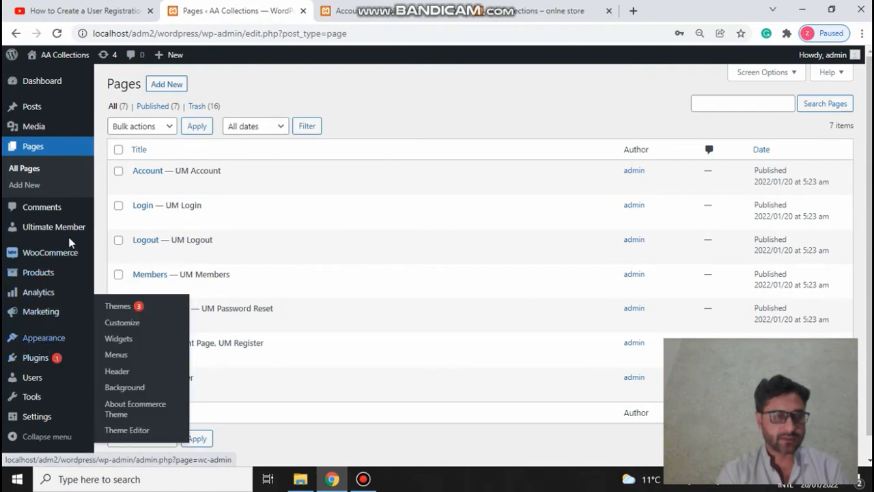
Step: In the Menus editor, tick Register, Account, Login and Logout under Pages > View All
mouse_move(55, 342)
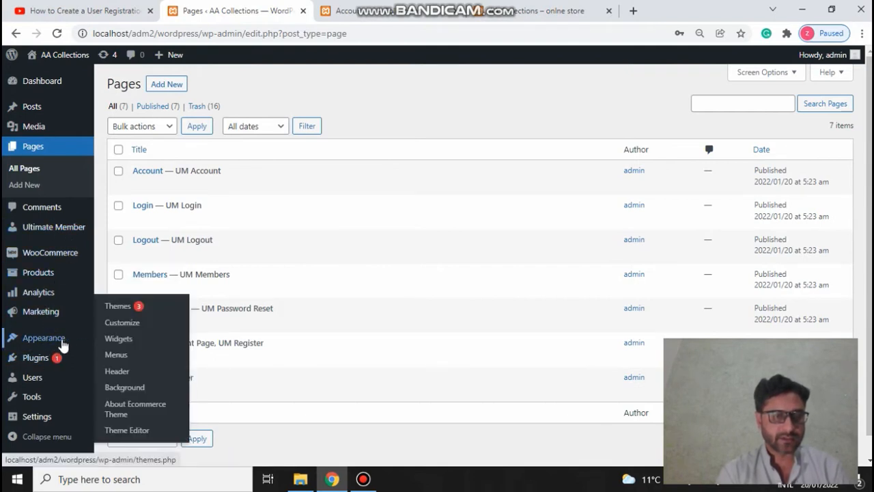
click(116, 354)
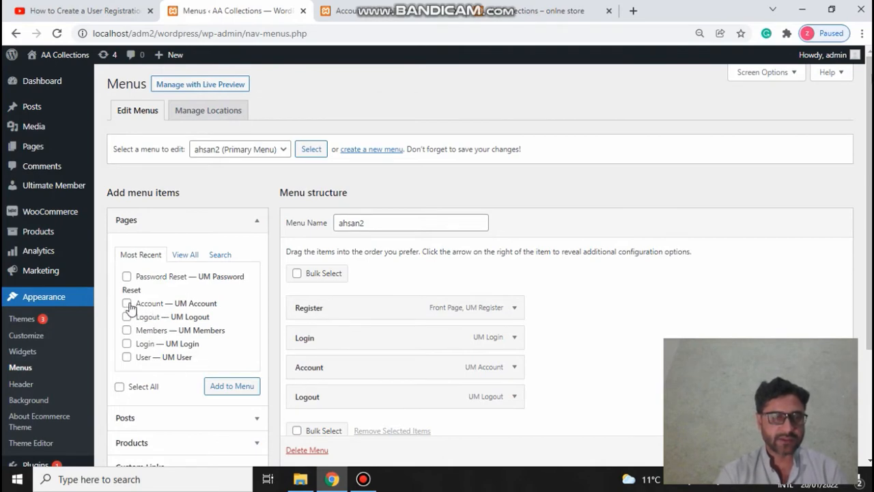
click(127, 304)
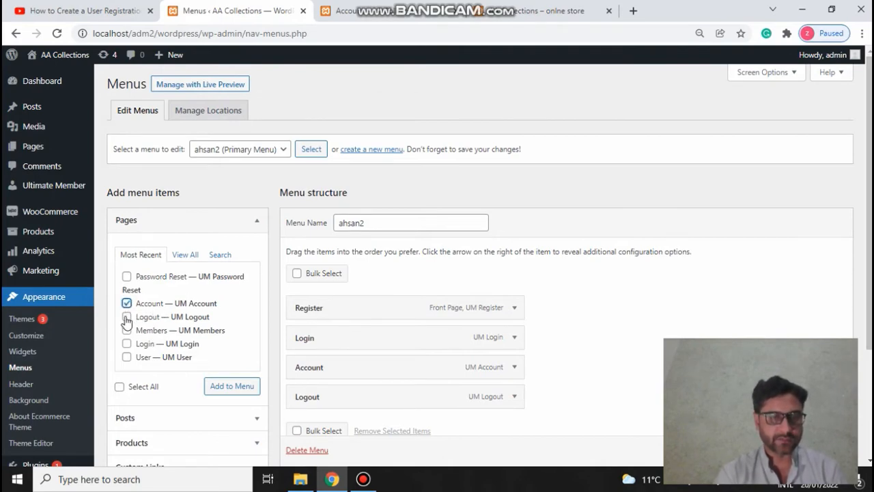
click(126, 316)
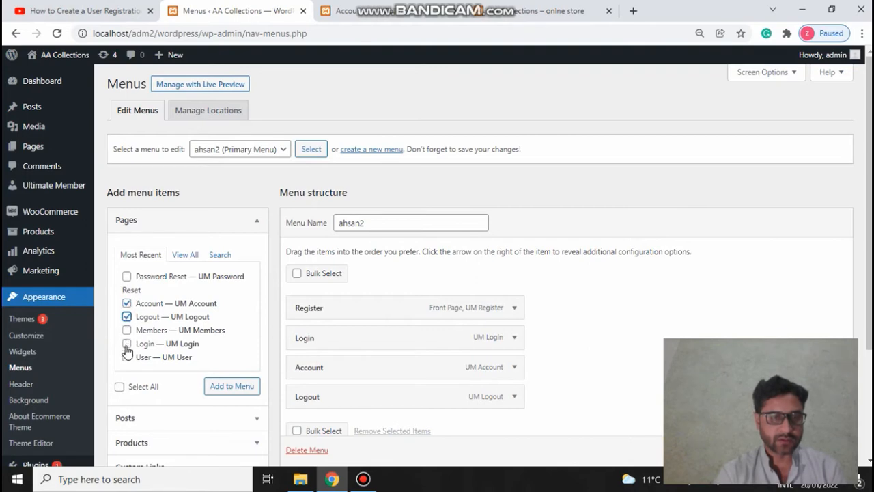
click(126, 345)
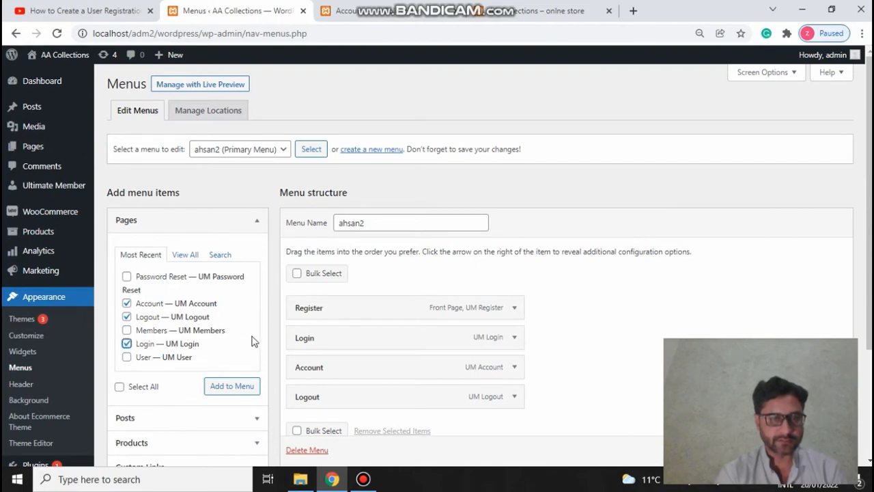
click(185, 256)
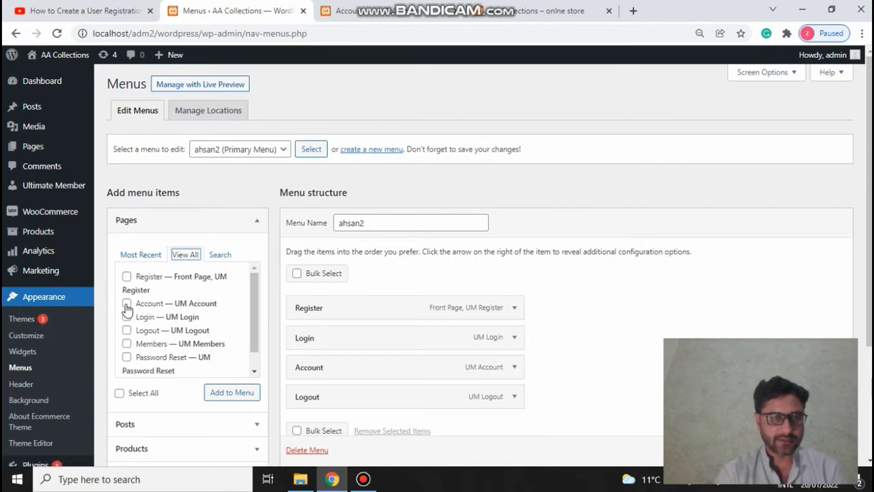
click(127, 276)
click(127, 303)
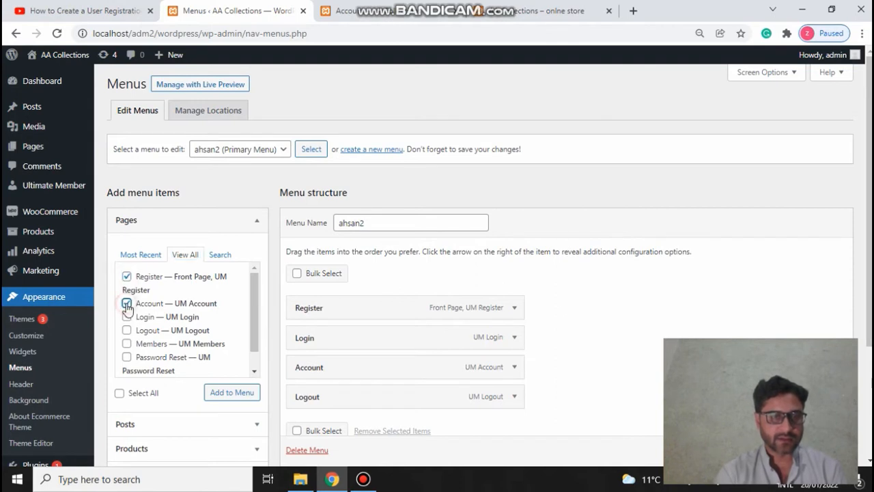
click(126, 317)
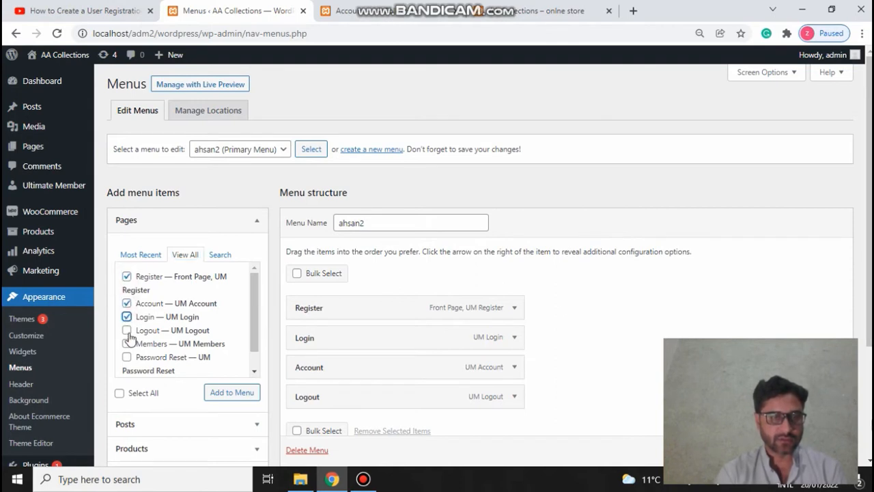
click(127, 330)
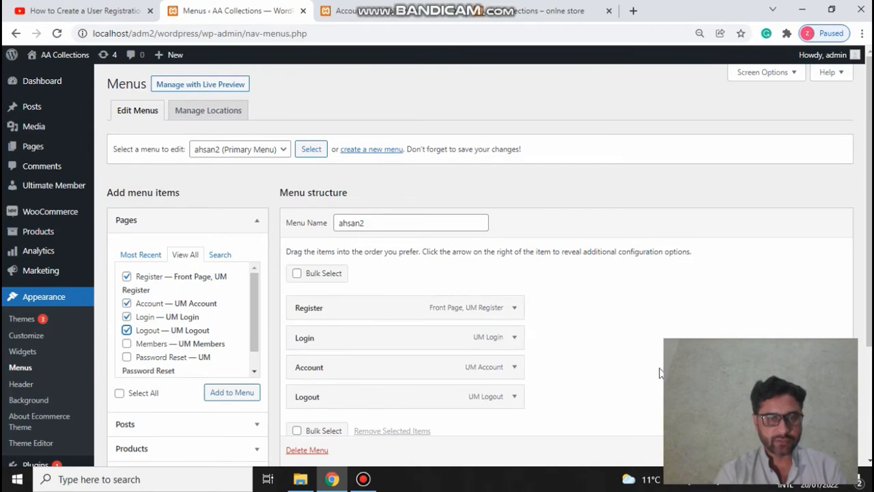
Step: Untick the four pages again so none are added
click(126, 276)
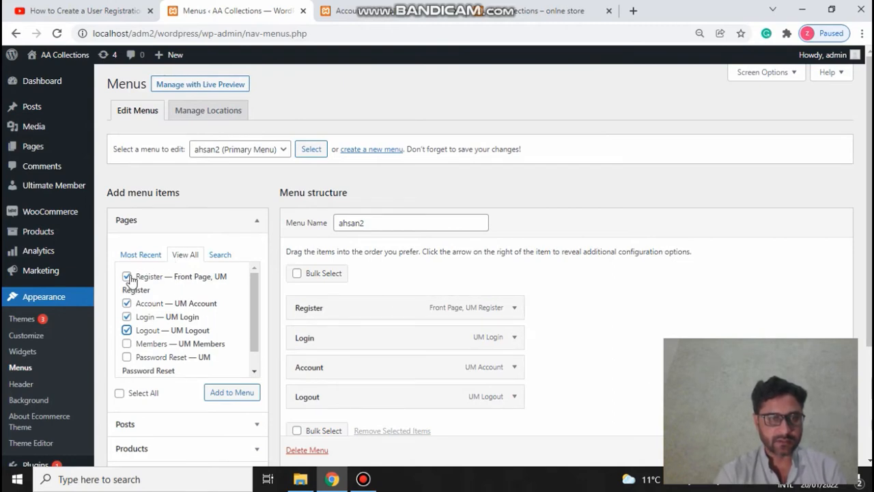
click(127, 302)
click(127, 317)
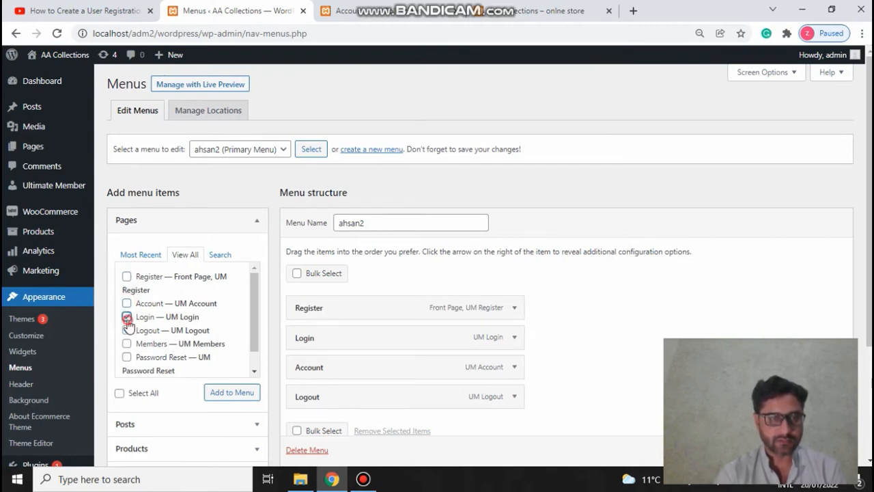
click(127, 330)
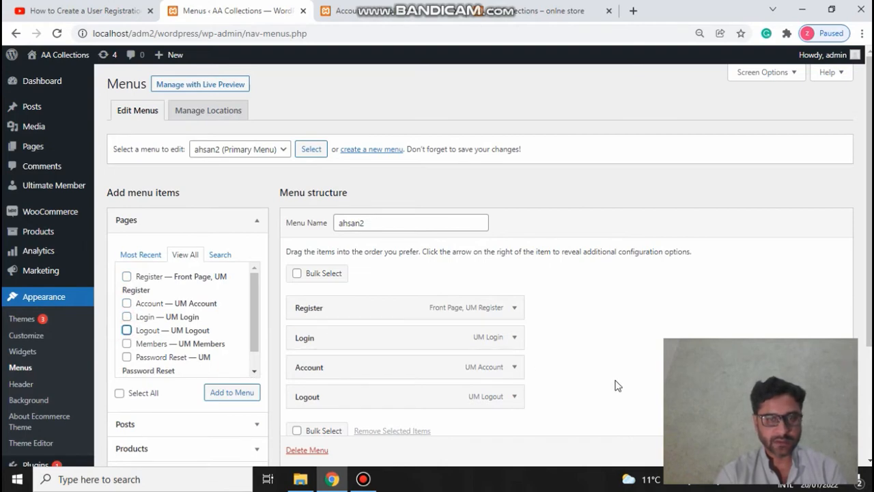
drag(870, 332, 871, 369)
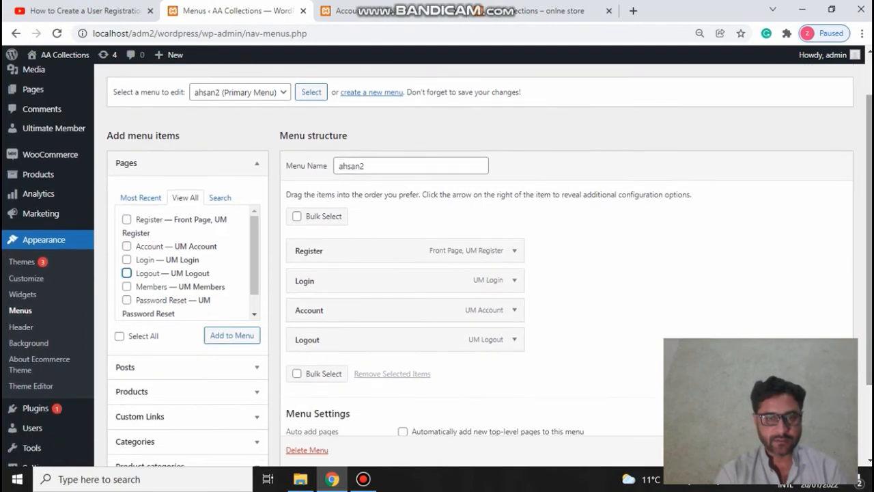
Step: Keep the Register menu item visible only to Logged Out Users
click(516, 253)
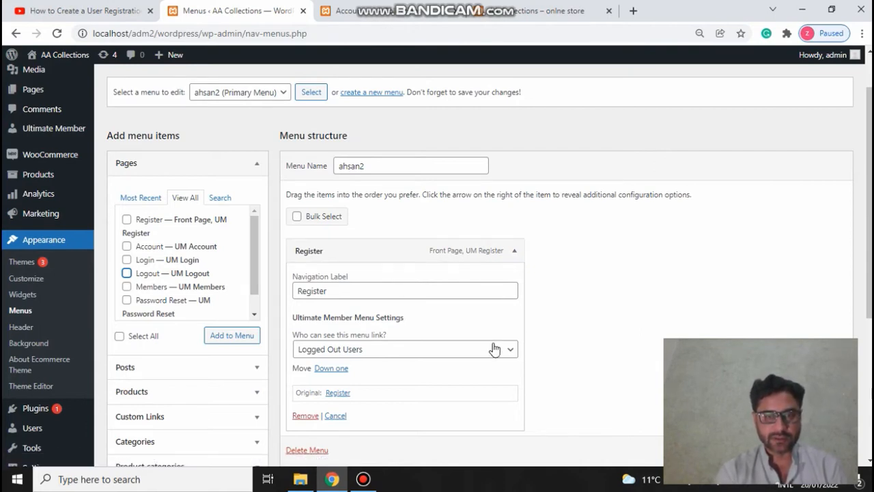
click(515, 353)
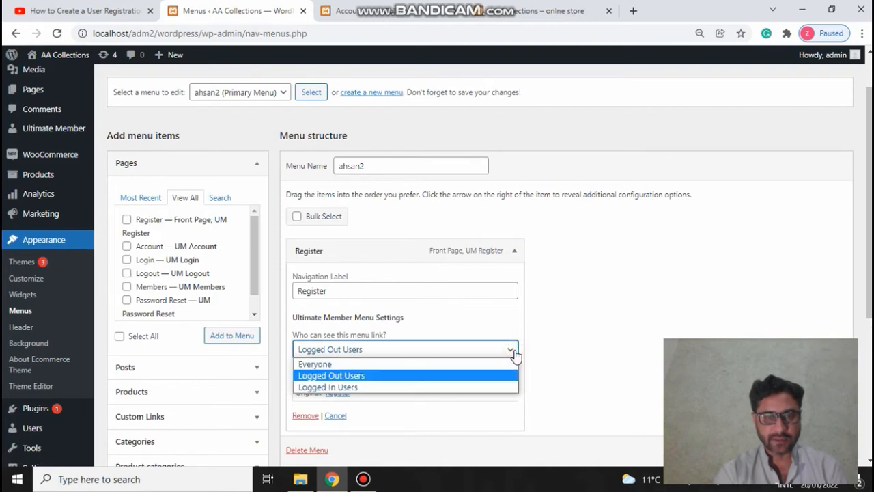
click(383, 375)
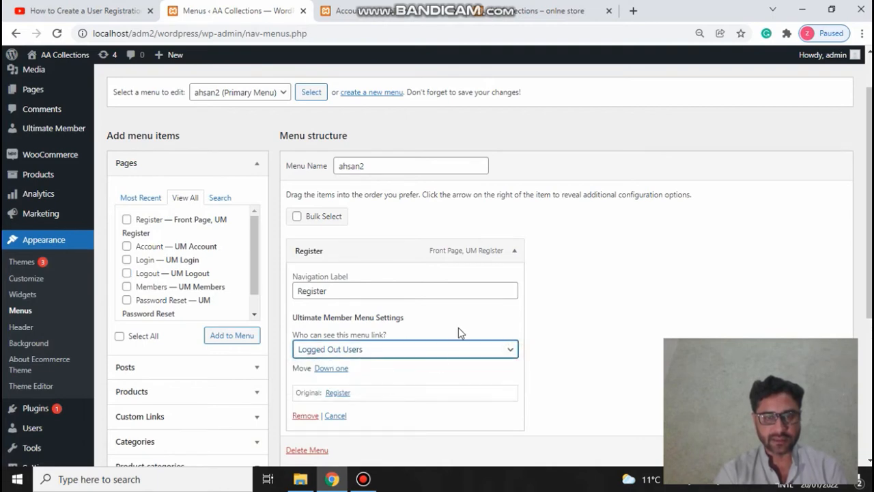
drag(870, 239, 870, 304)
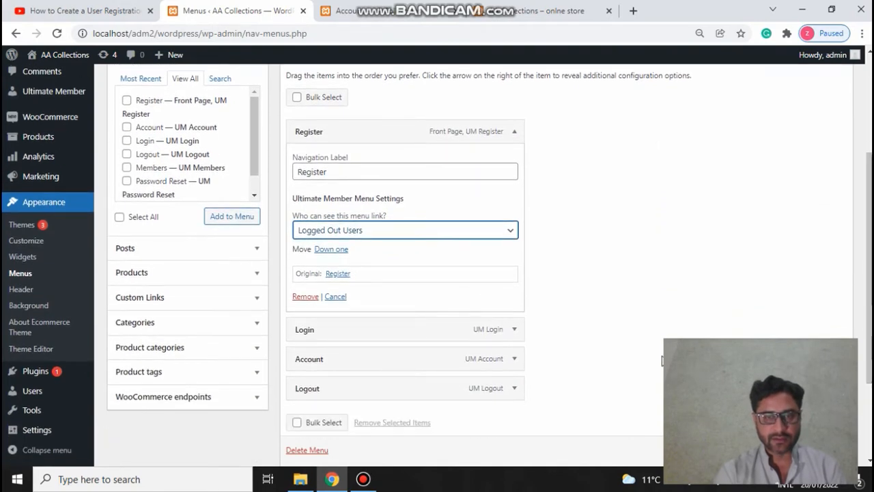
Step: Set the Login menu item to Logged Out Users as well, scrolling down to Account
click(514, 330)
click(394, 430)
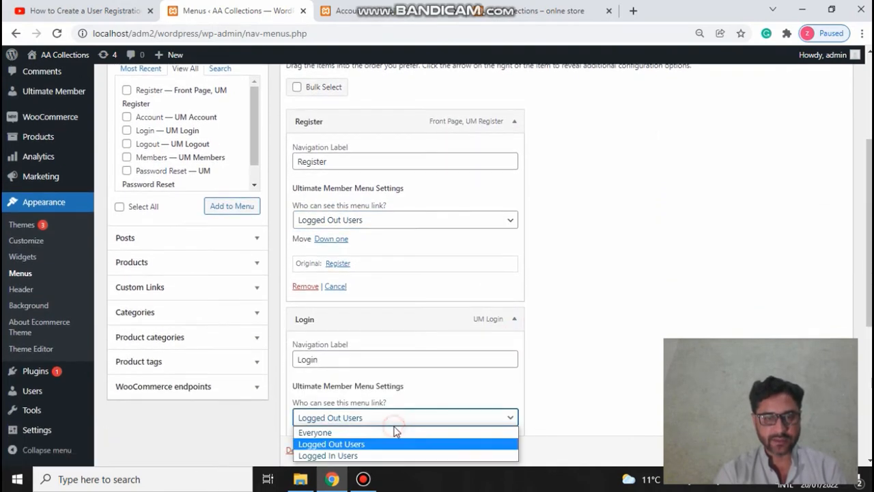
click(381, 445)
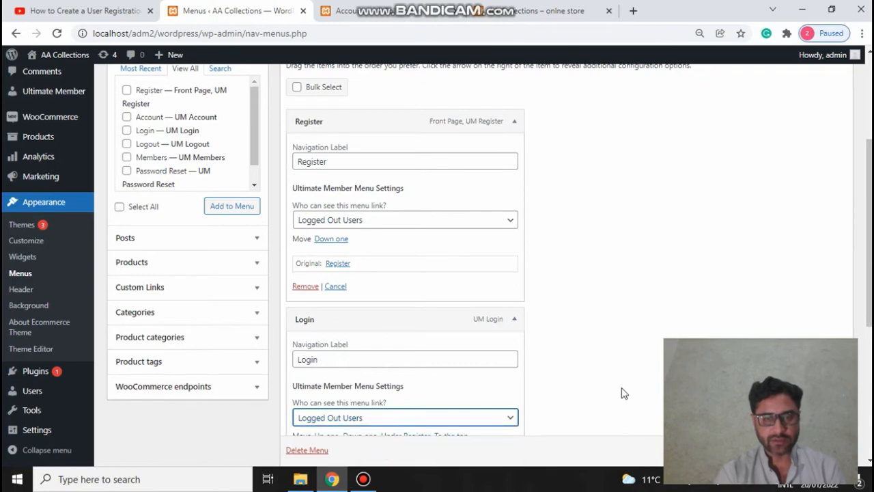
scroll(490, 249, down, 1)
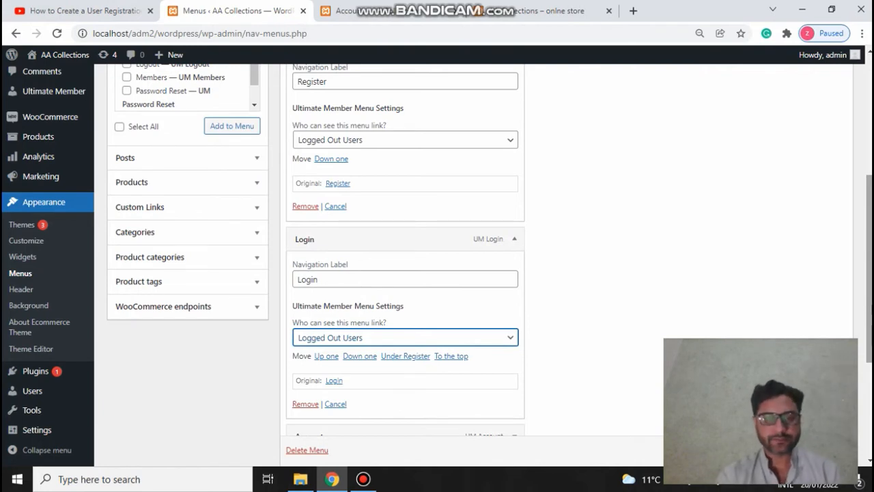
scroll(533, 334, down, 2)
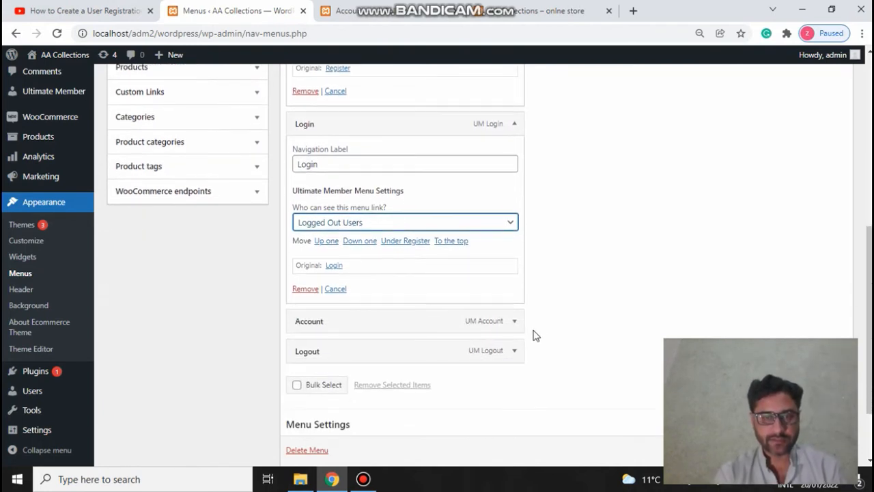
Step: Limit Account and Logout to logged-in Subscriber users and save the ahsan2 menu
click(512, 323)
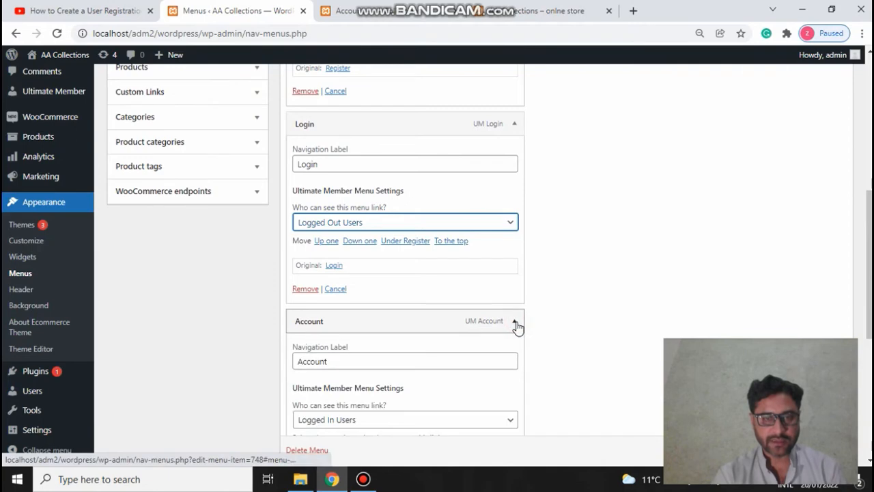
click(392, 419)
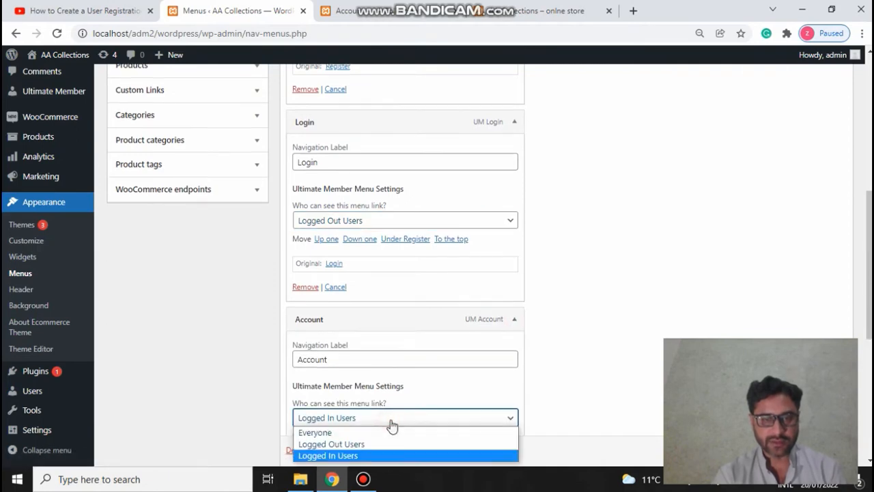
click(328, 455)
scroll(450, 383, down, 2)
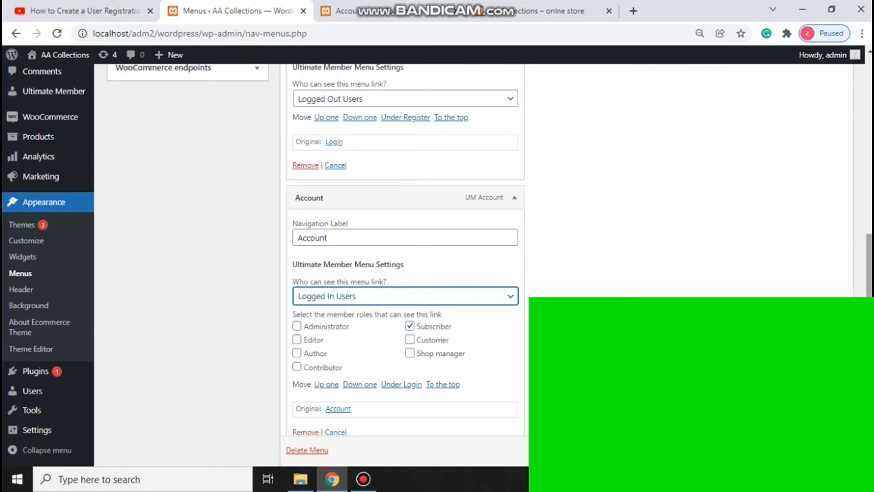
scroll(456, 369, down, 3)
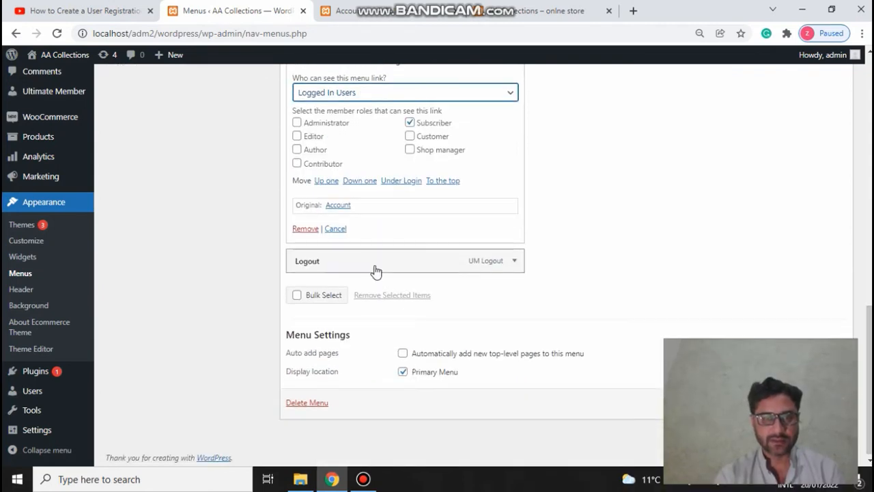
click(514, 262)
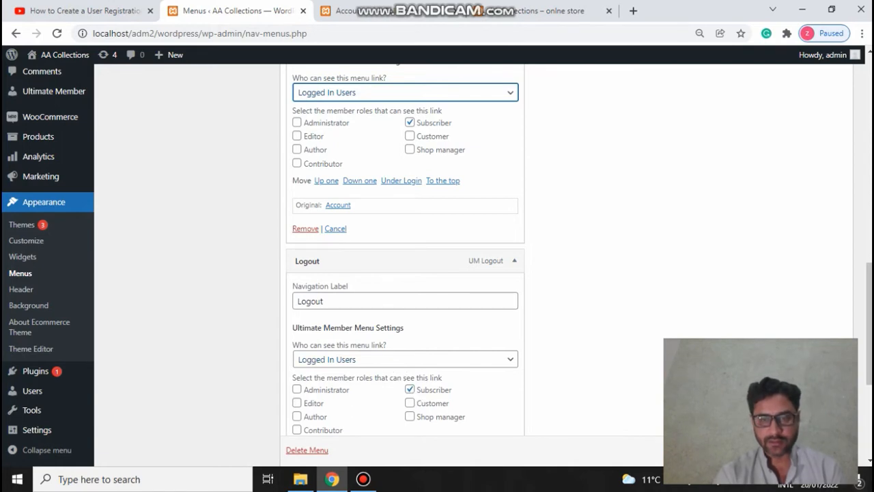
click(822, 451)
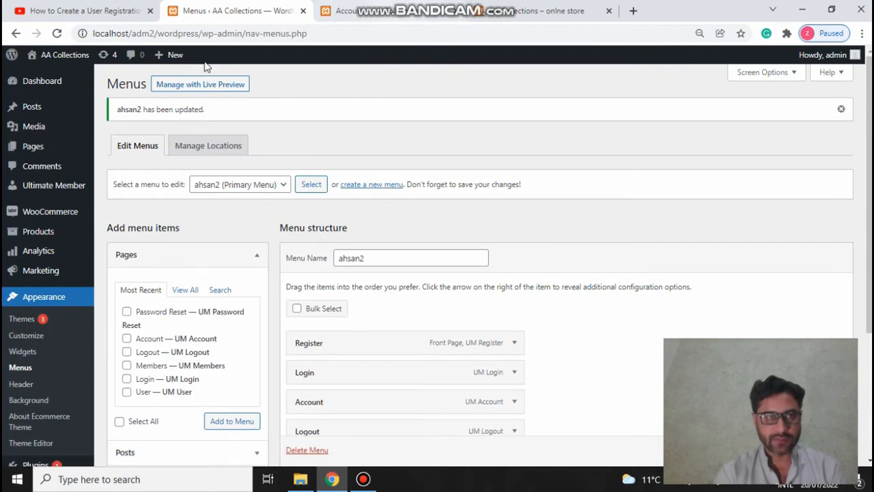
Step: Open the live site in a new tab, close it, and return to the Register form
right_click(63, 57)
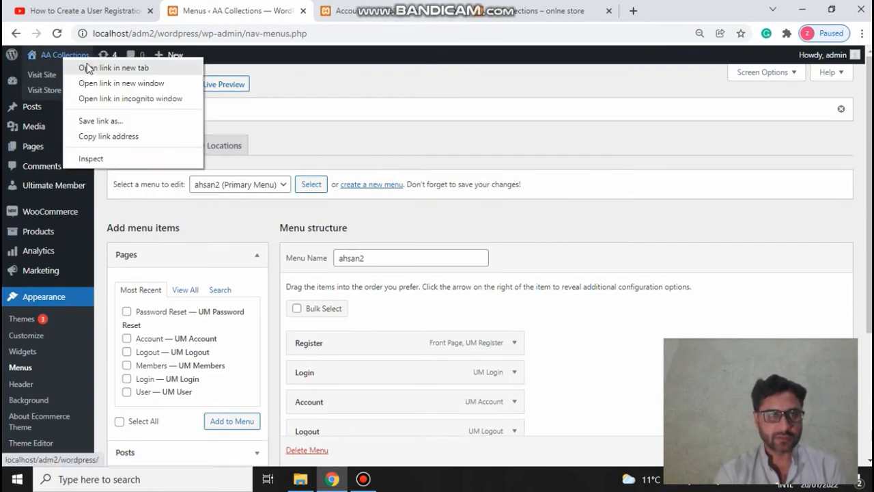
click(87, 65)
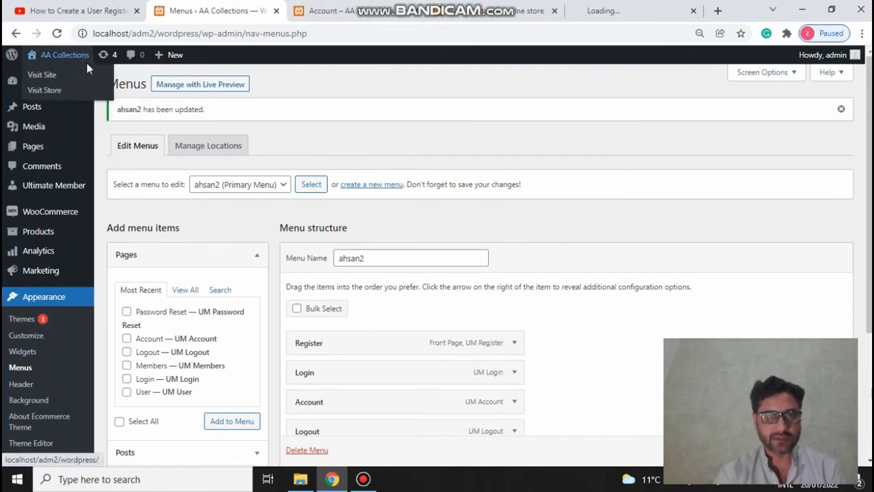
click(554, 11)
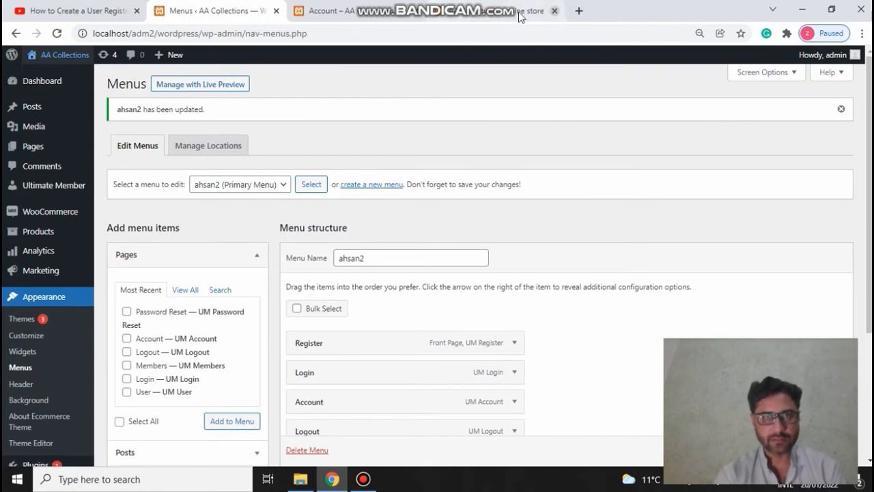
click(366, 15)
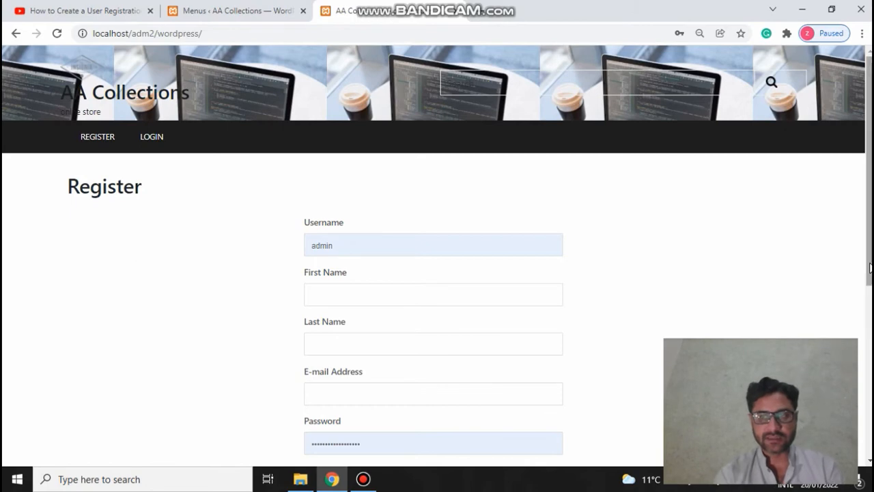
scroll(818, 336, down, 2)
scroll(438, 252, up, 2)
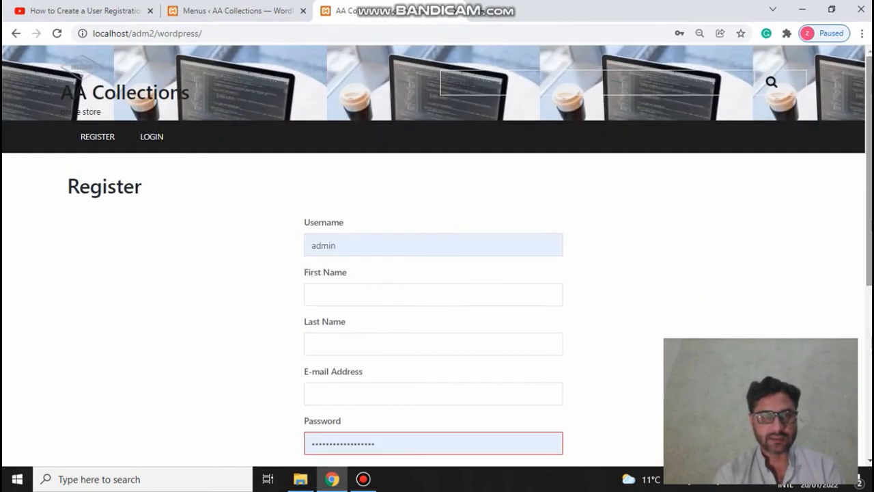
Step: Fill the Register form with test username, last name, an invalid email and a one-character password
click(349, 245)
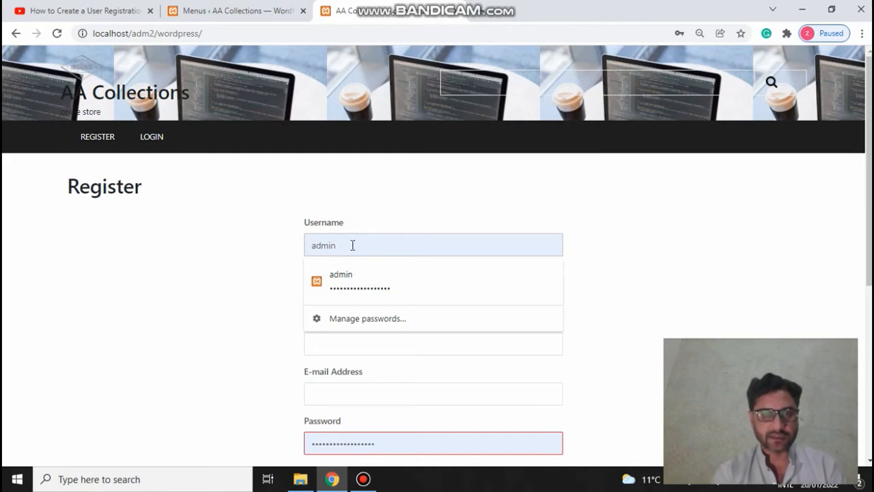
key(BackSpace)
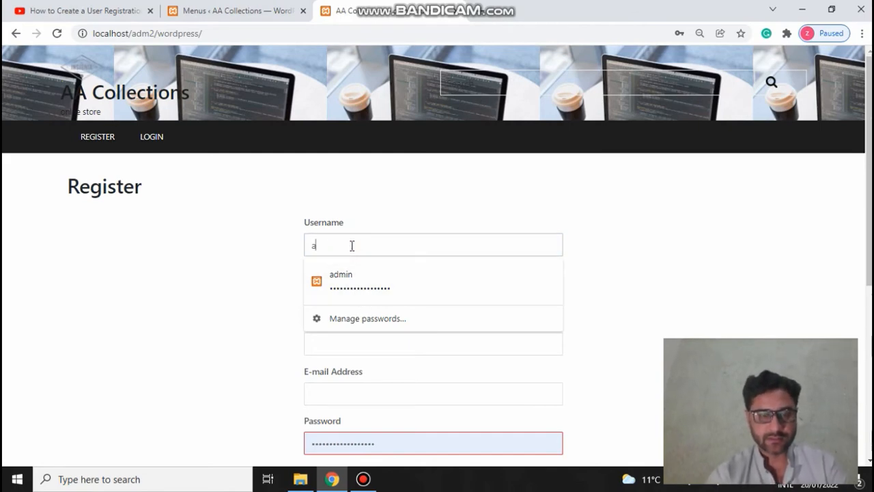
text(hsan)
key(Tab)
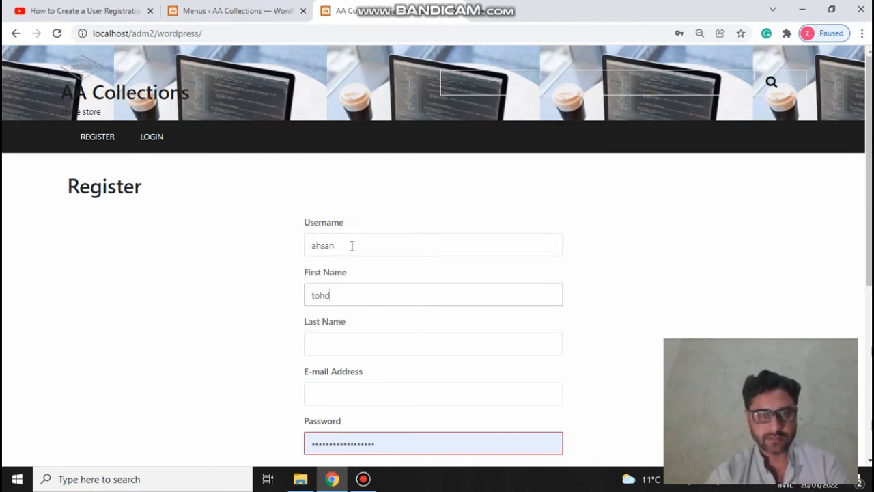
key(Tab)
text(adkfjskla)
key(Tab)
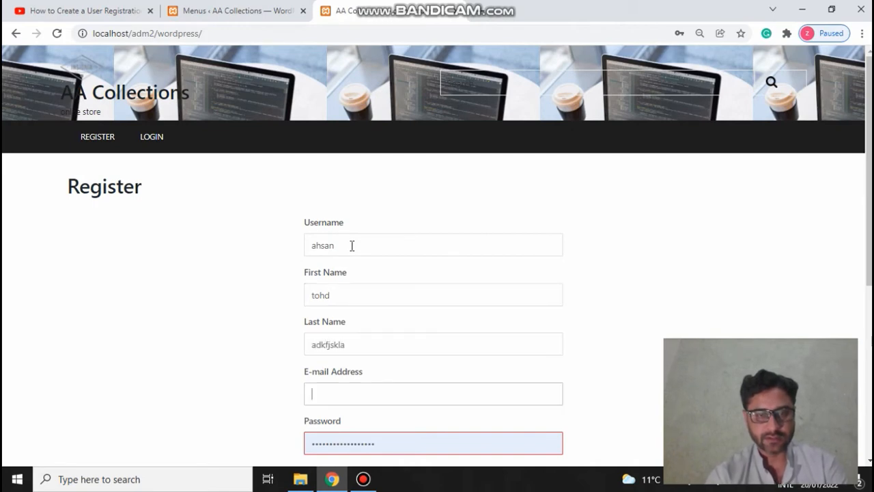
text(sdkfaskdlfjasfkaj)
key(Tab)
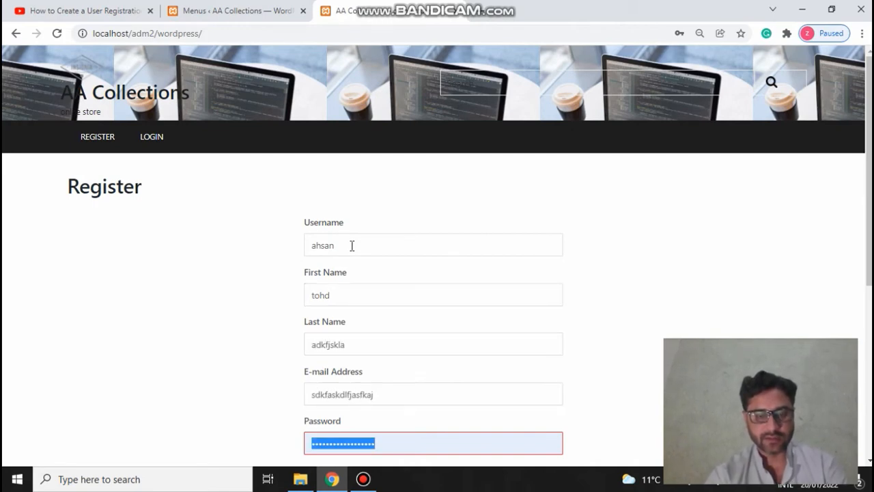
text(a)
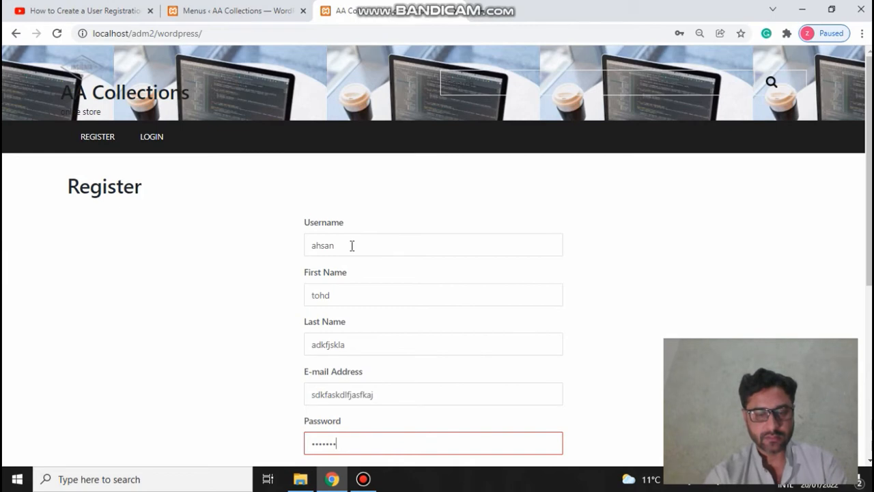
key(BackSpace)
text(a)
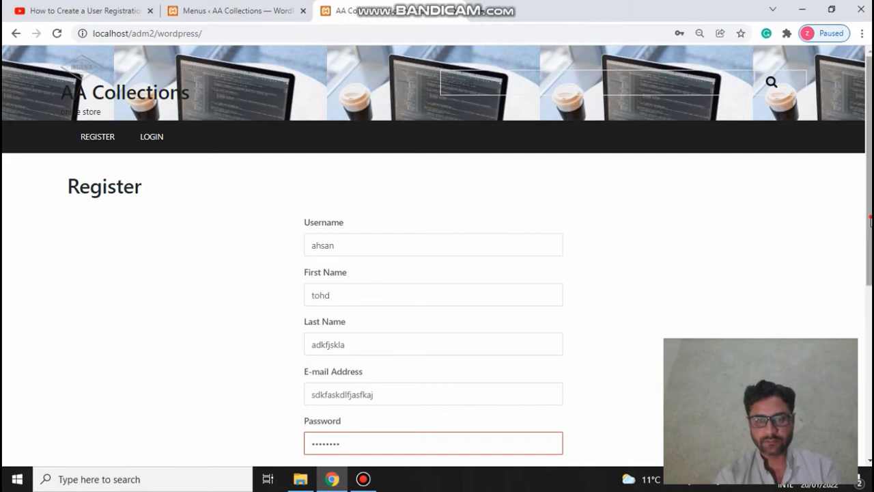
Step: Fill Confirm Password and submit the registration form
scroll(861, 217, down, 2)
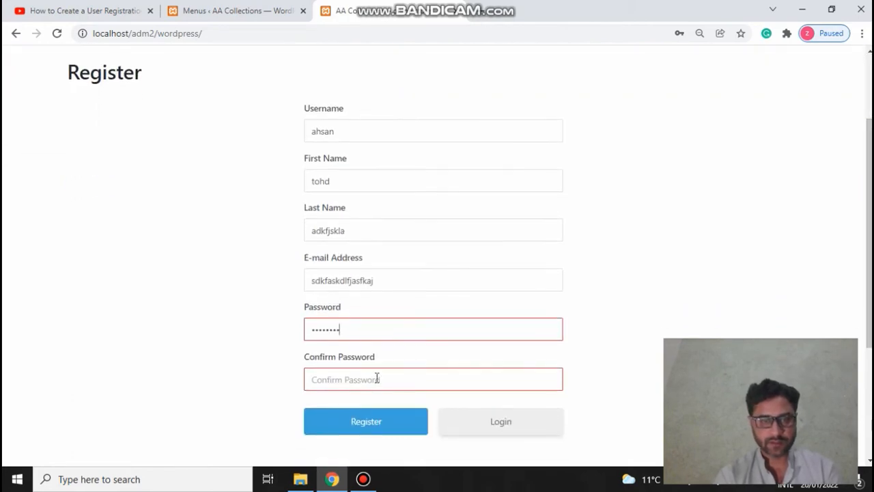
click(375, 379)
text(•••)
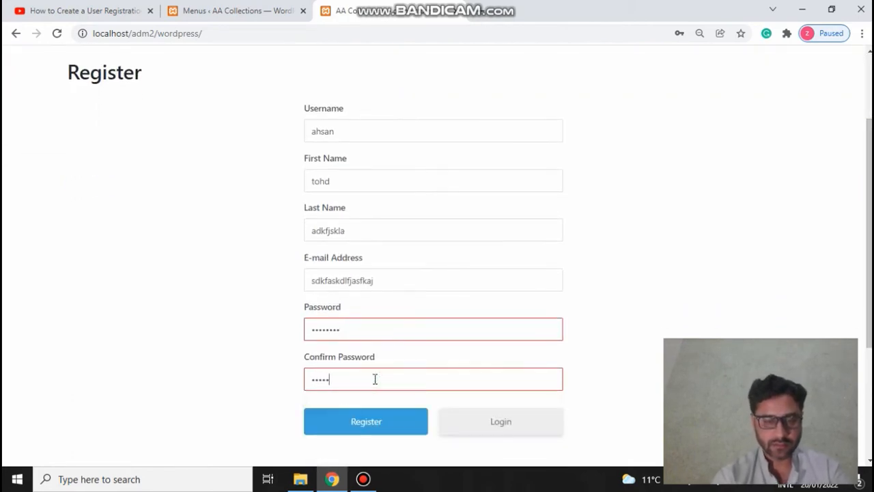
click(384, 421)
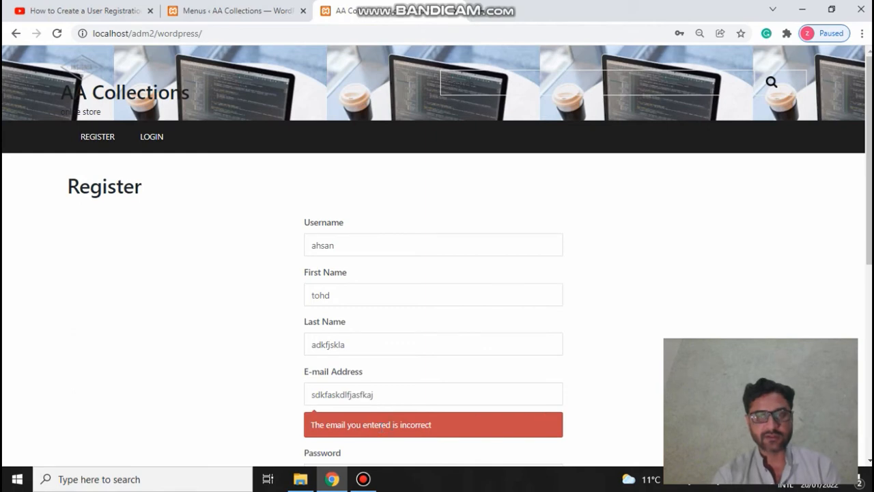
scroll(543, 311, down, 2)
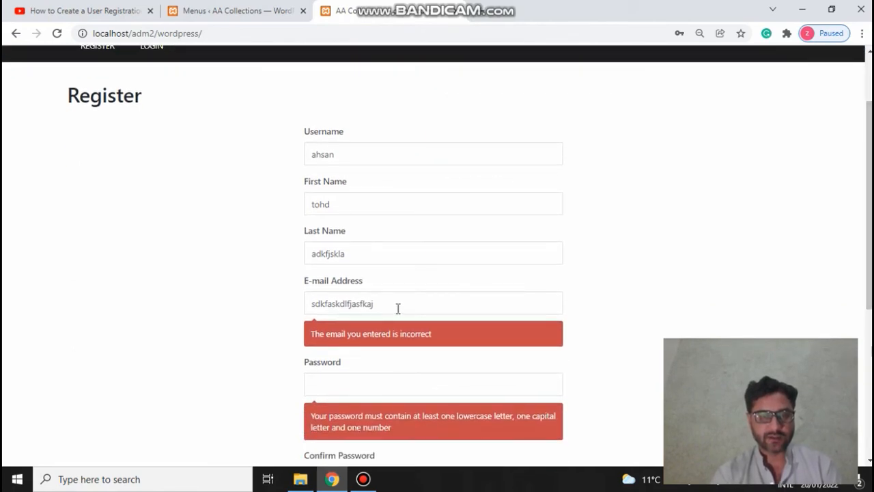
drag(399, 308, 267, 303)
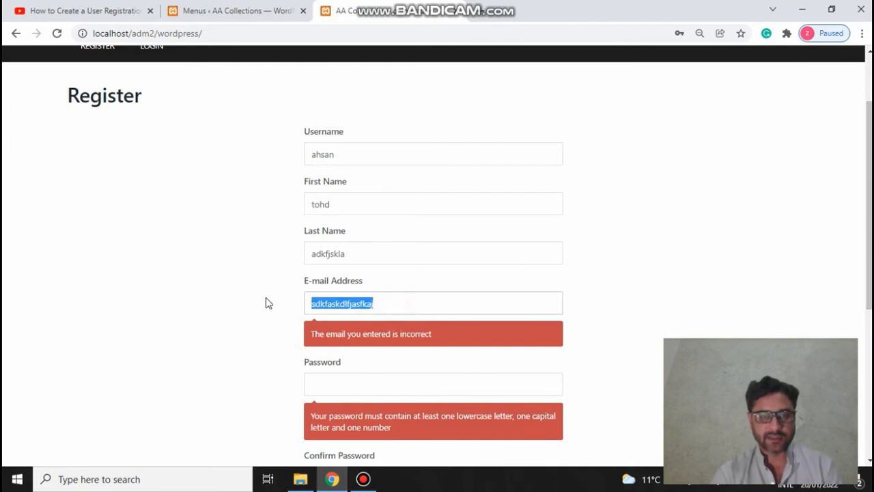
key(BackSpace)
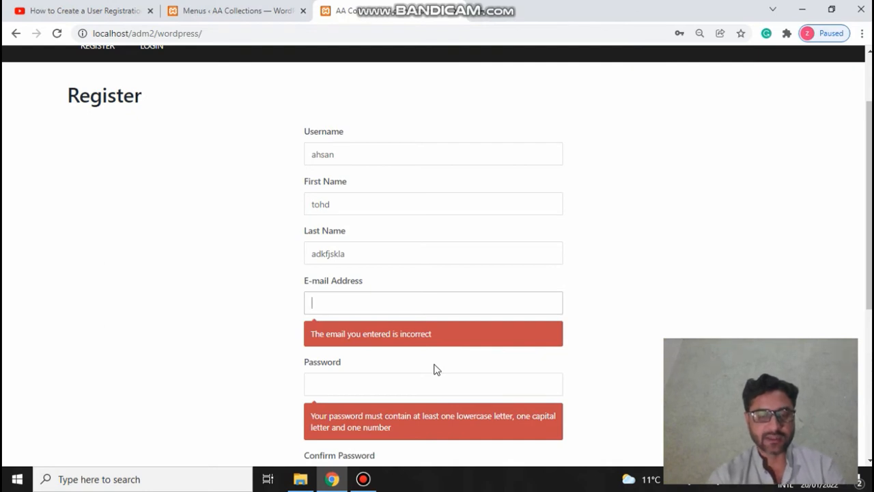
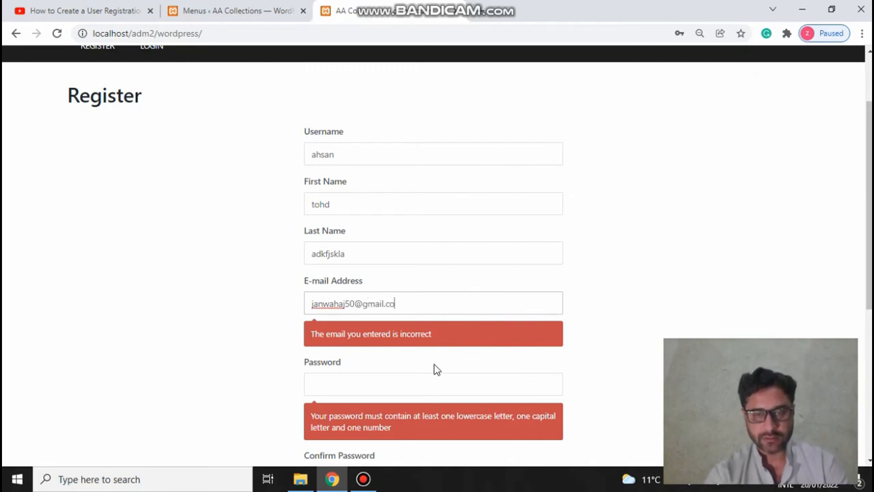
click(385, 390)
text(1234)
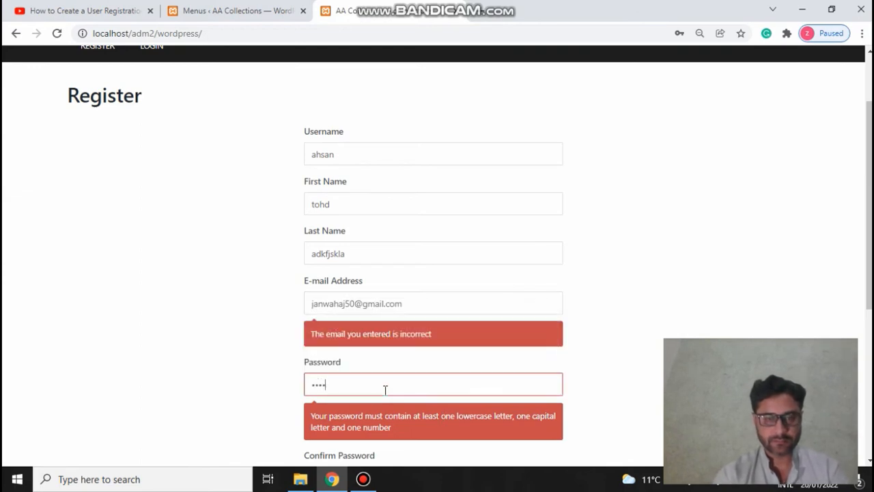
key(Tab)
scroll(384, 390, down, 3)
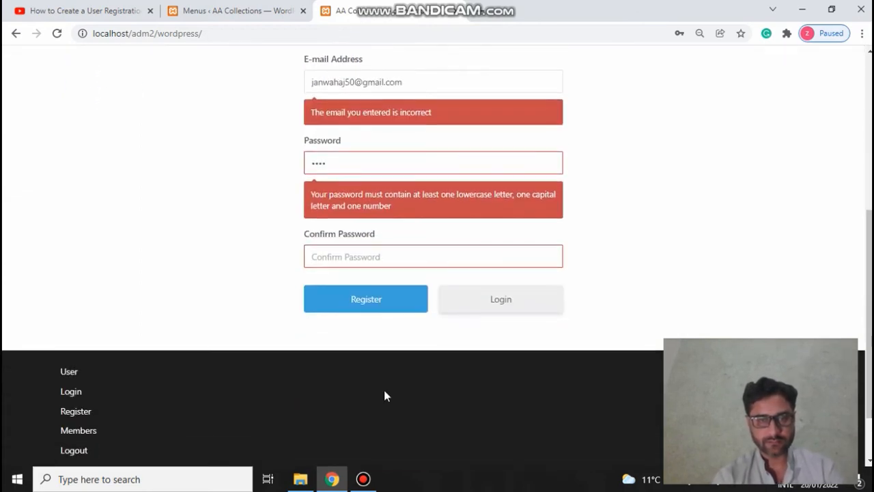
text(1234)
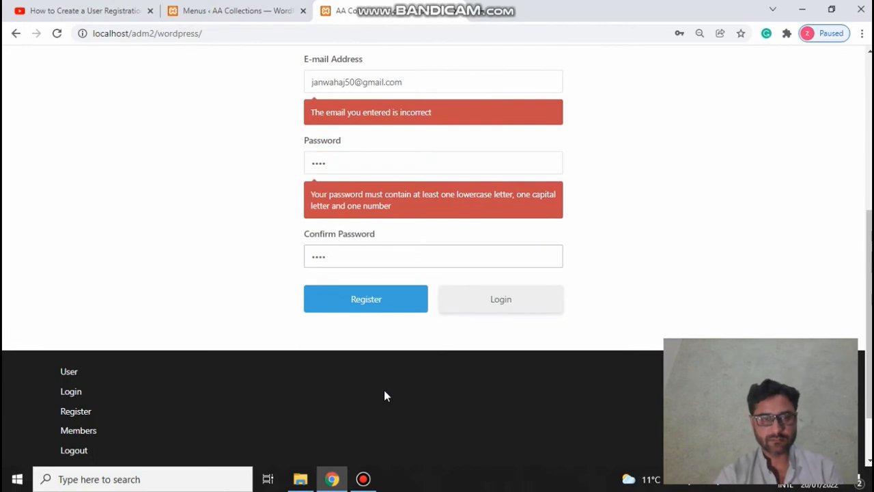
Step: Submit the registration form, then open Ultimate Member Settings on the Access tab
click(412, 309)
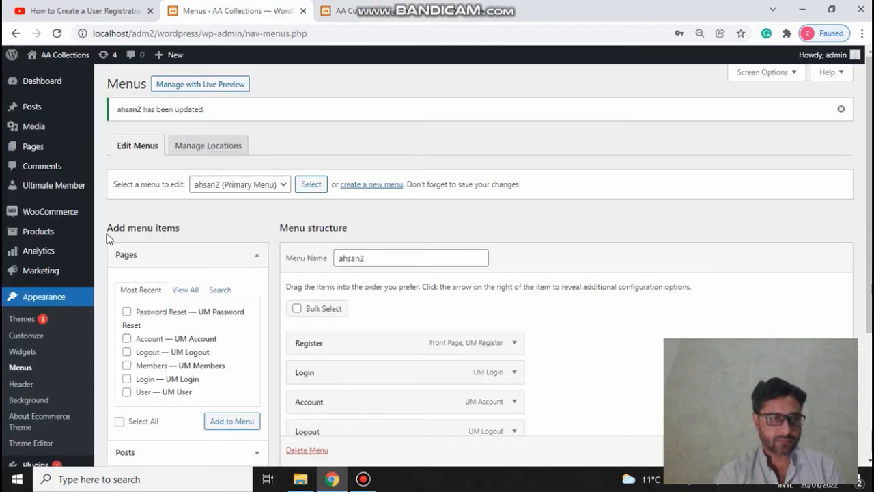
mouse_move(75, 192)
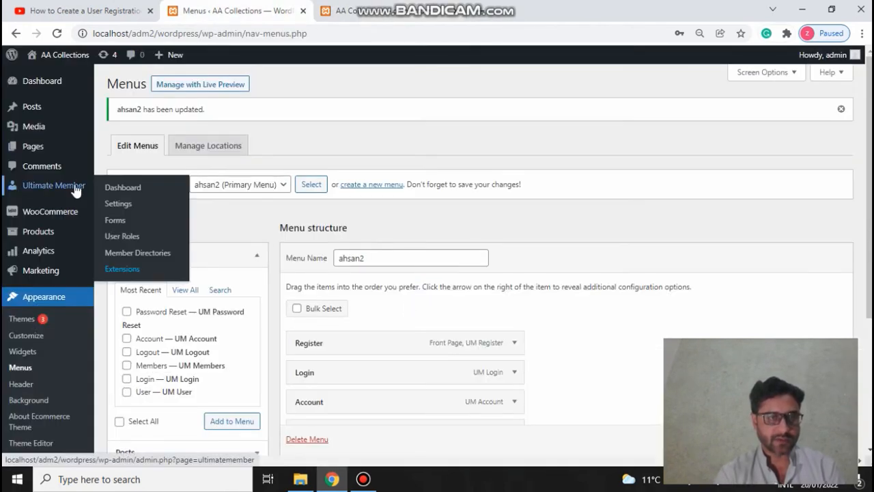
click(124, 204)
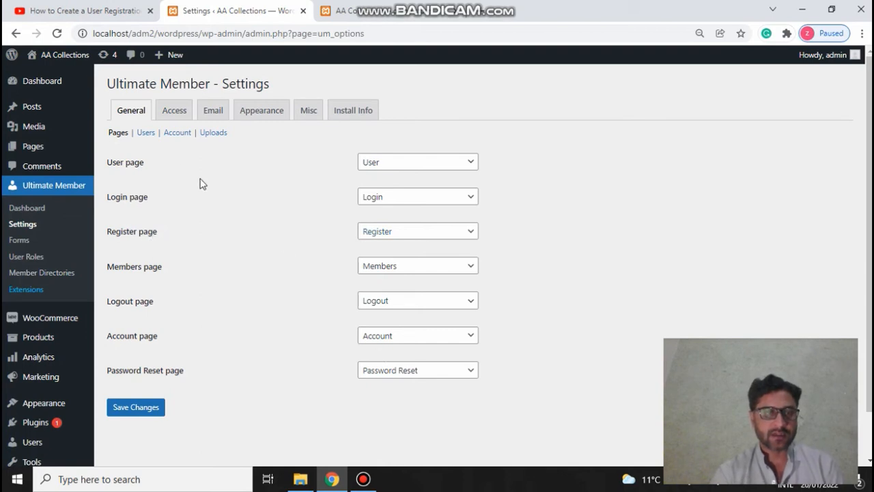
click(176, 121)
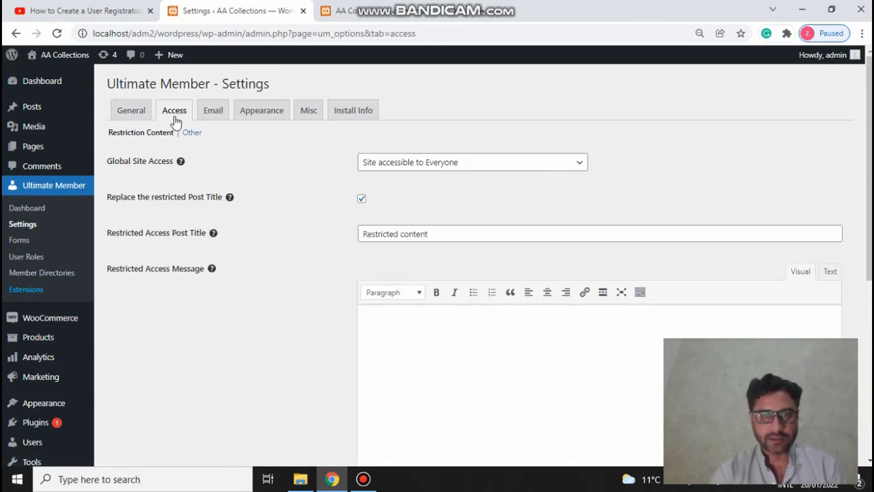
Step: Review the access restriction settings, then go to the Ultimate Member dashboard's users overview
scroll(782, 210, down, 1)
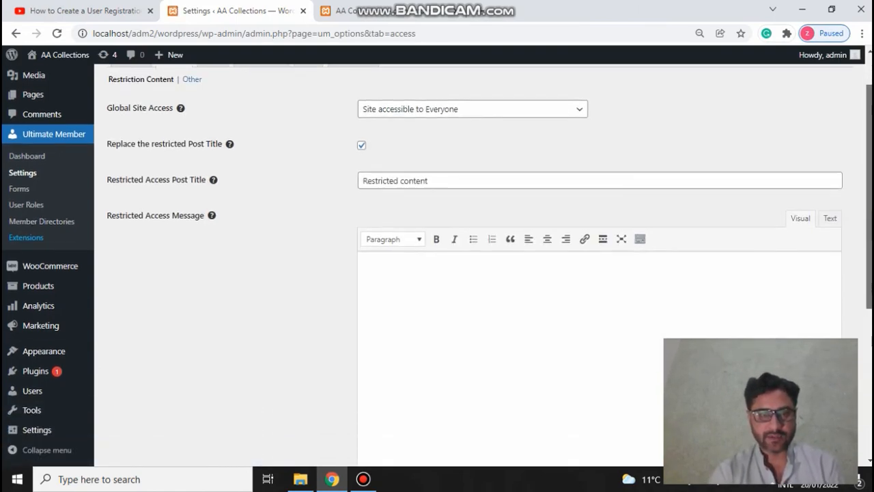
scroll(479, 263, down, 2)
scroll(478, 263, up, 3)
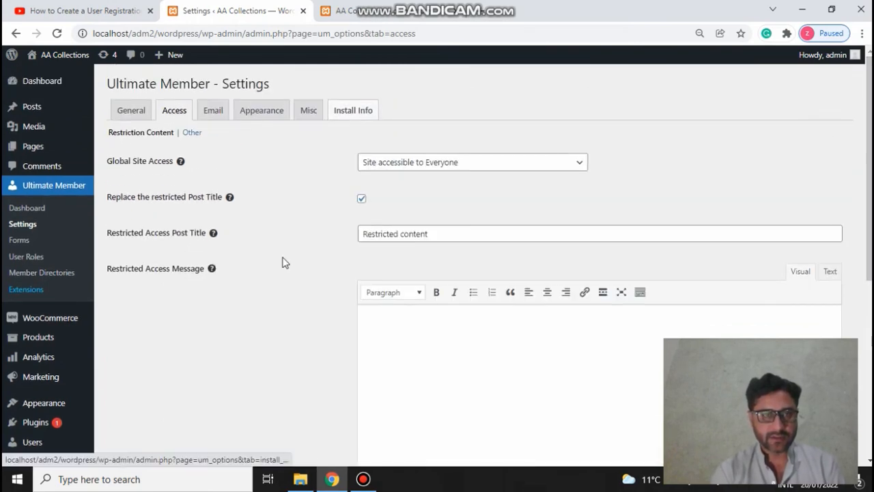
click(33, 210)
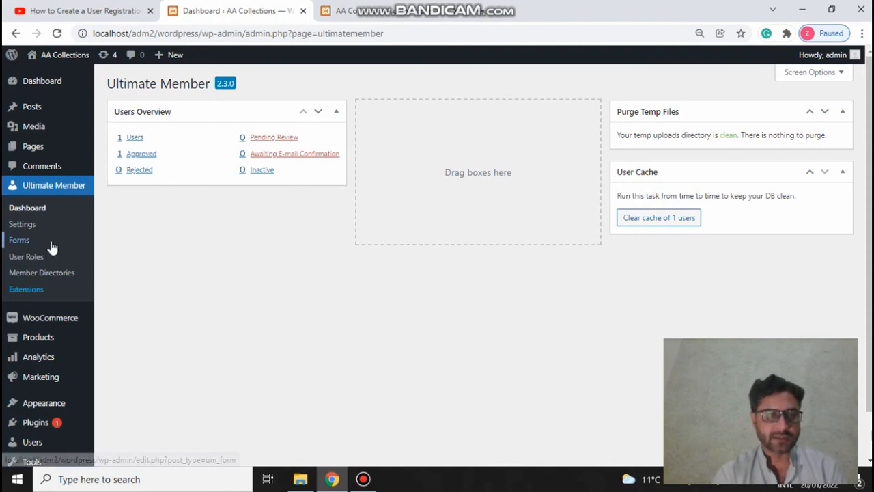
Step: Inspect the Default Profile form in Ultimate Member Forms, then return to the Register page's 8-character password error
click(23, 242)
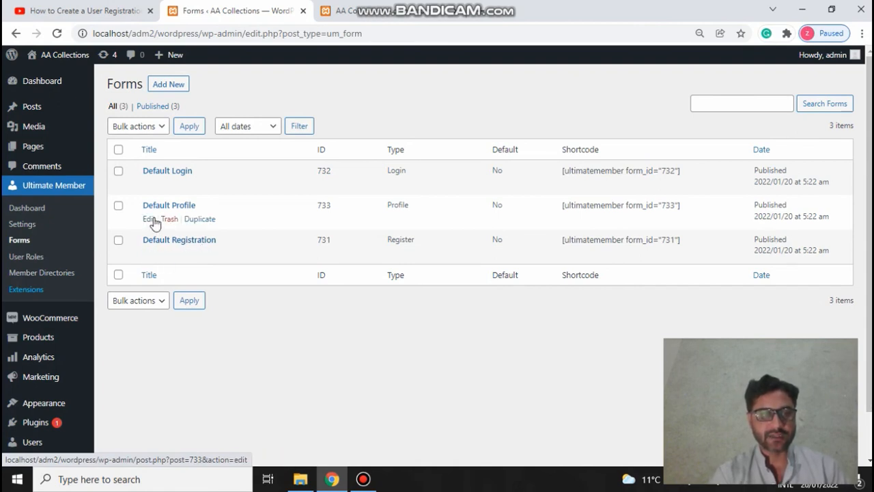
click(150, 220)
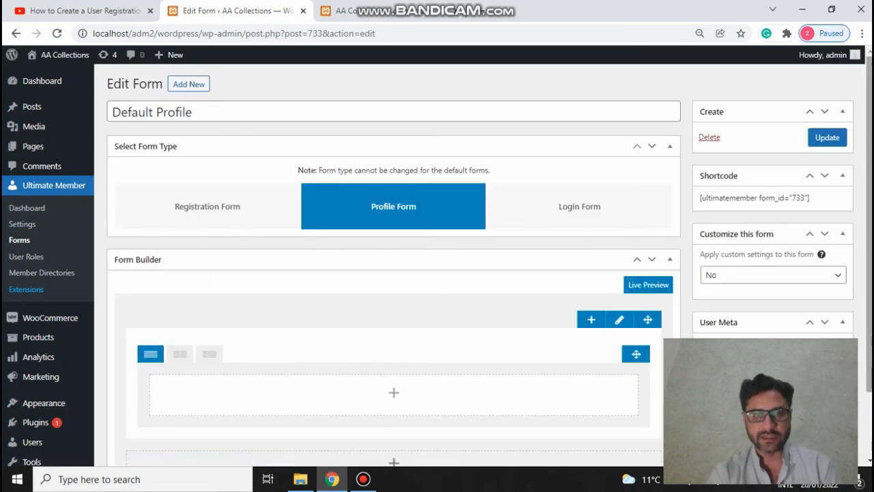
scroll(394, 274, down, 1)
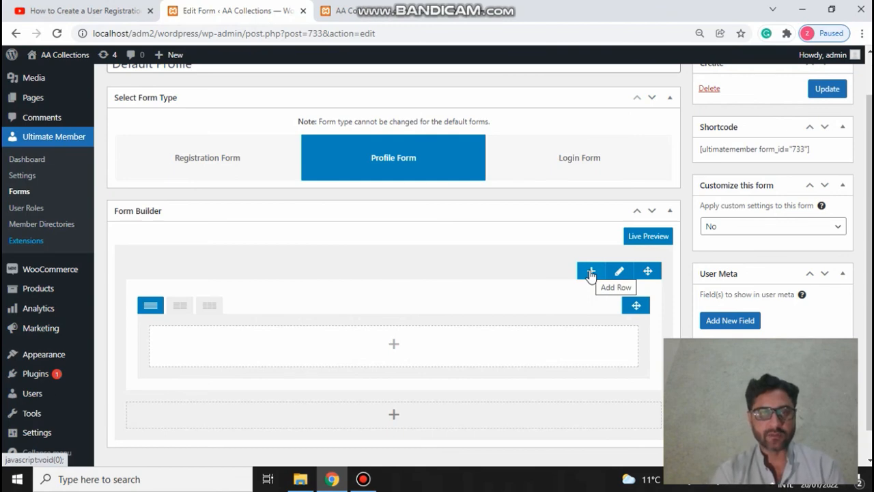
click(420, 8)
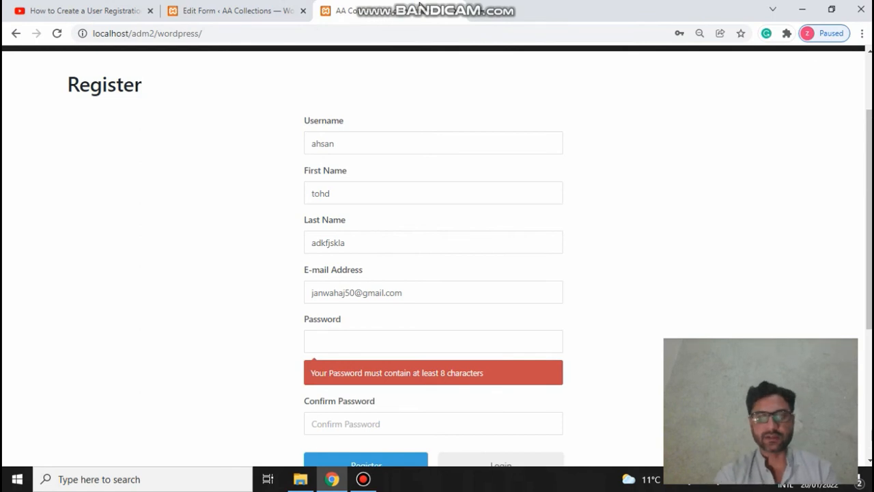
Step: Go to the Login page via LOGIN in the site's primary menu
scroll(820, 251, up, 2)
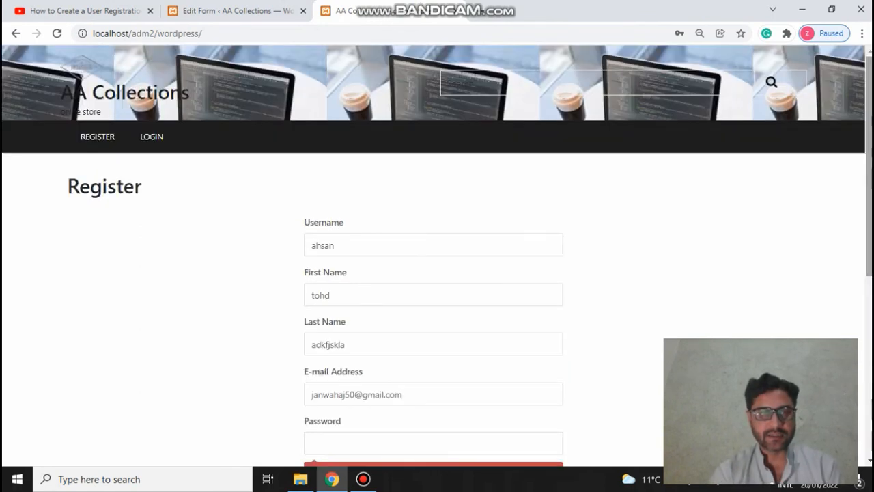
click(152, 137)
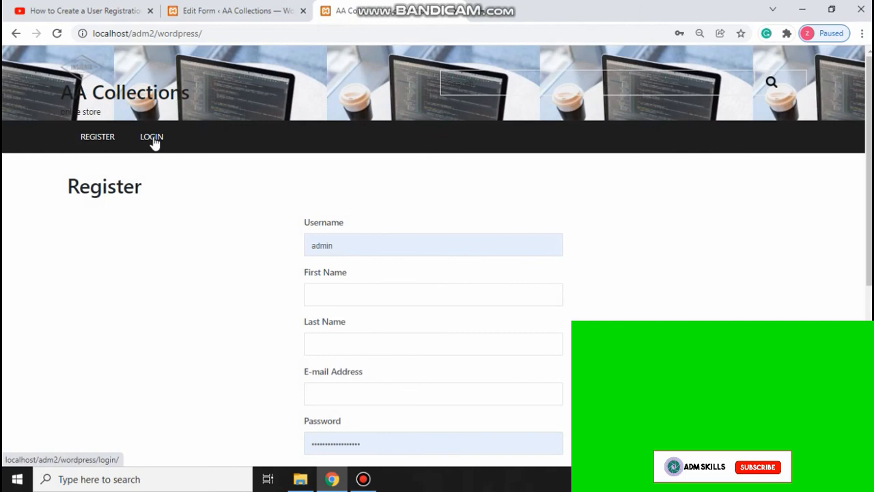
click(152, 137)
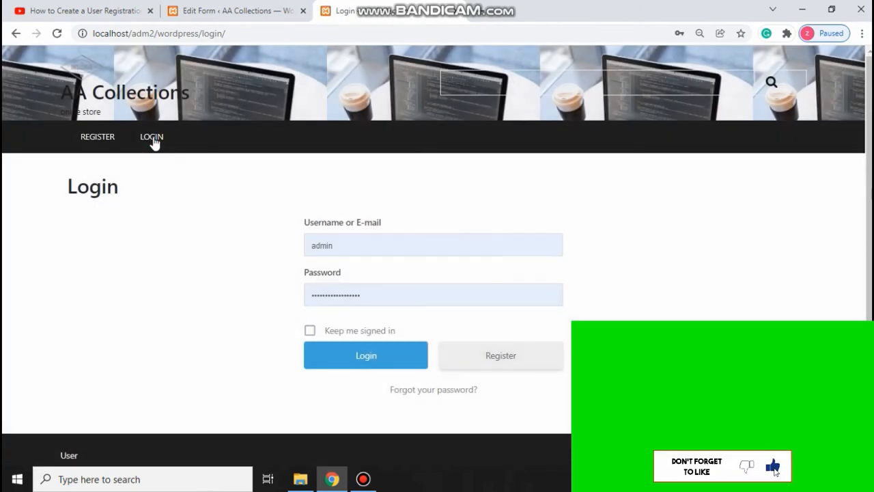
Step: Log in with the test username and the saved password, which is rejected as incorrect
double_click(354, 245)
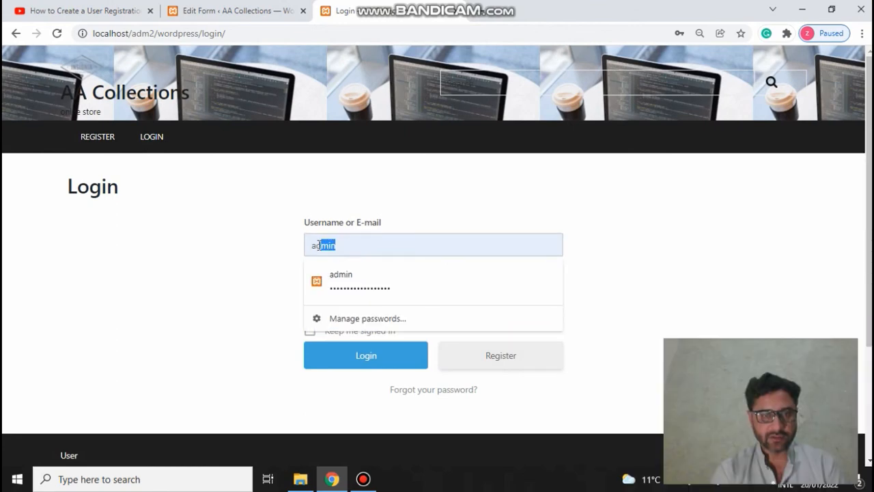
key(BackSpace)
text(ahsan)
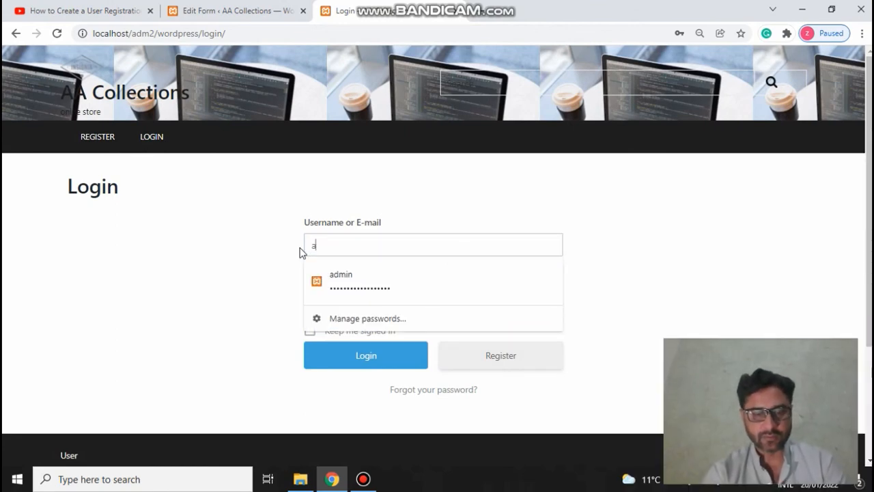
key(Tab)
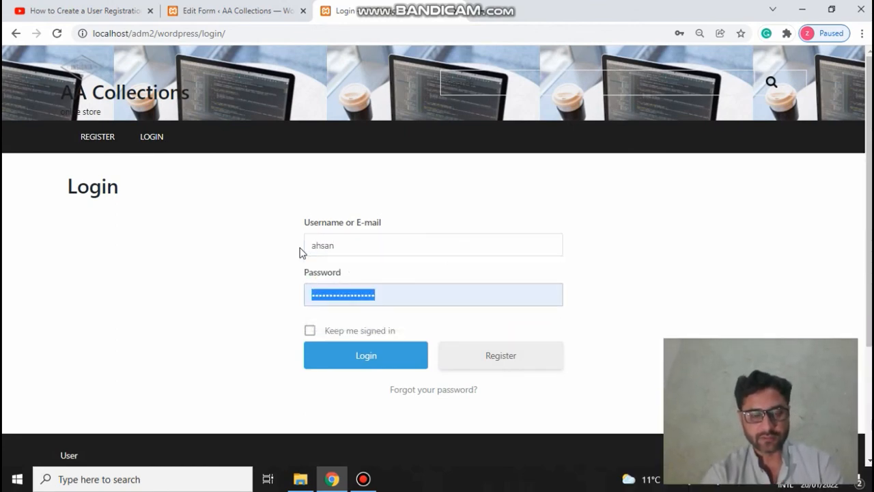
text(12)
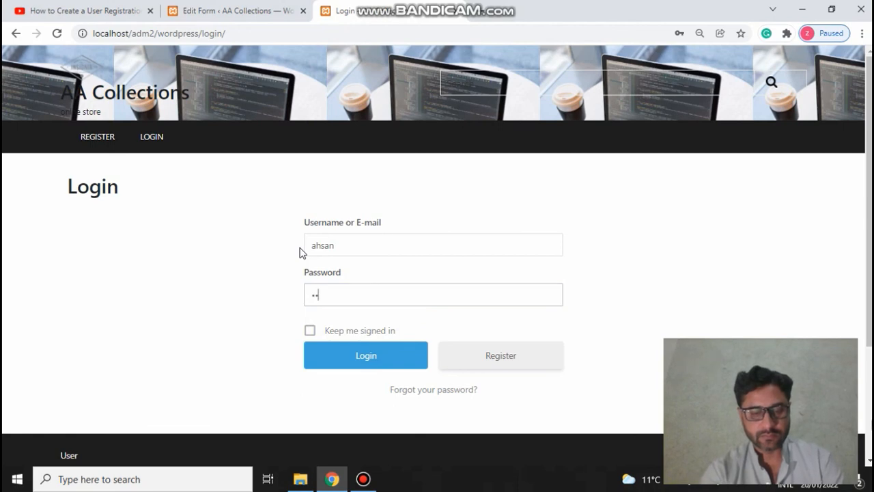
key(BackSpace)
key(BackSpace)
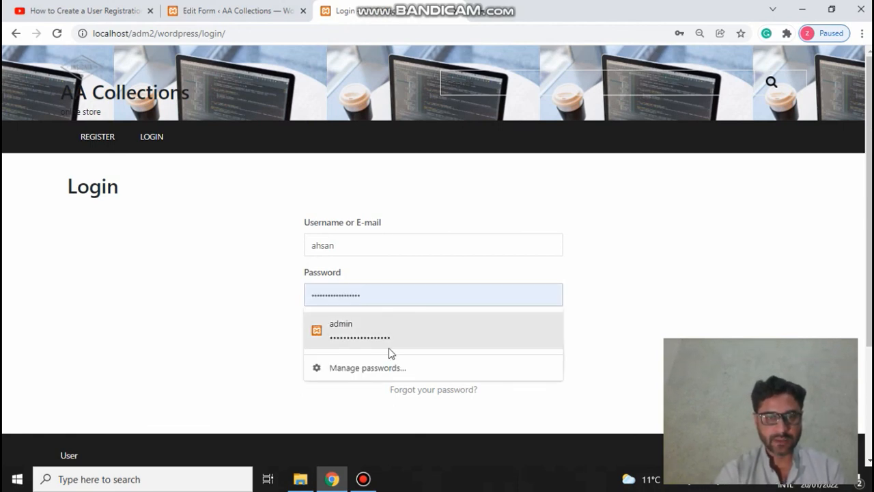
click(355, 330)
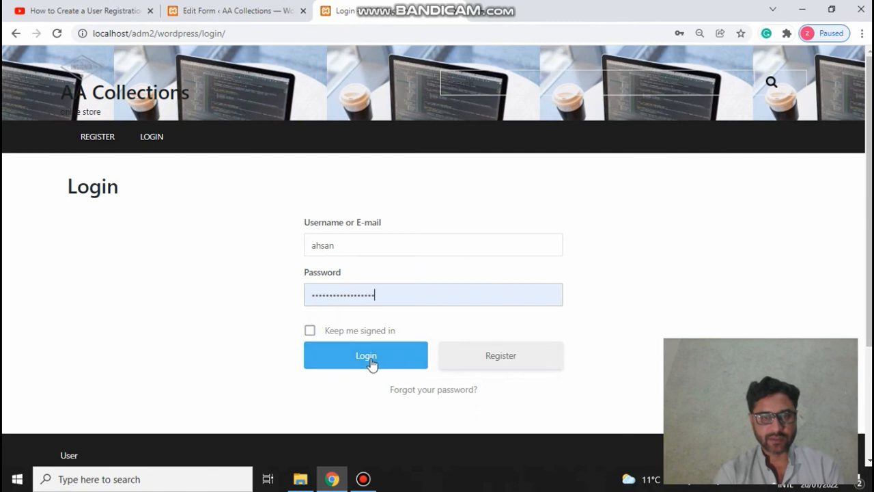
click(371, 360)
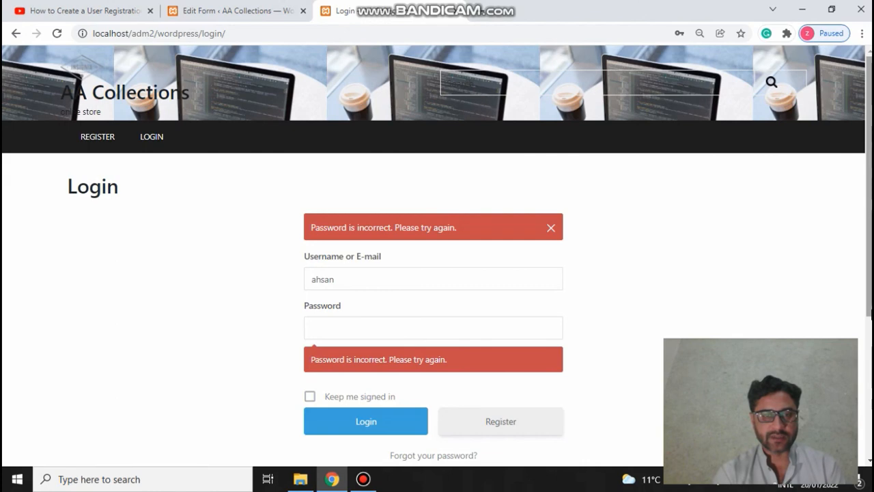
scroll(872, 314, down, 1)
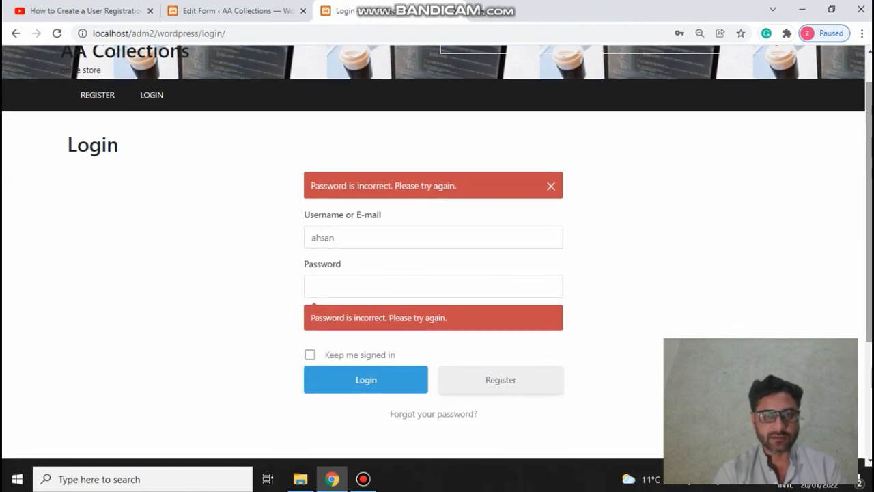